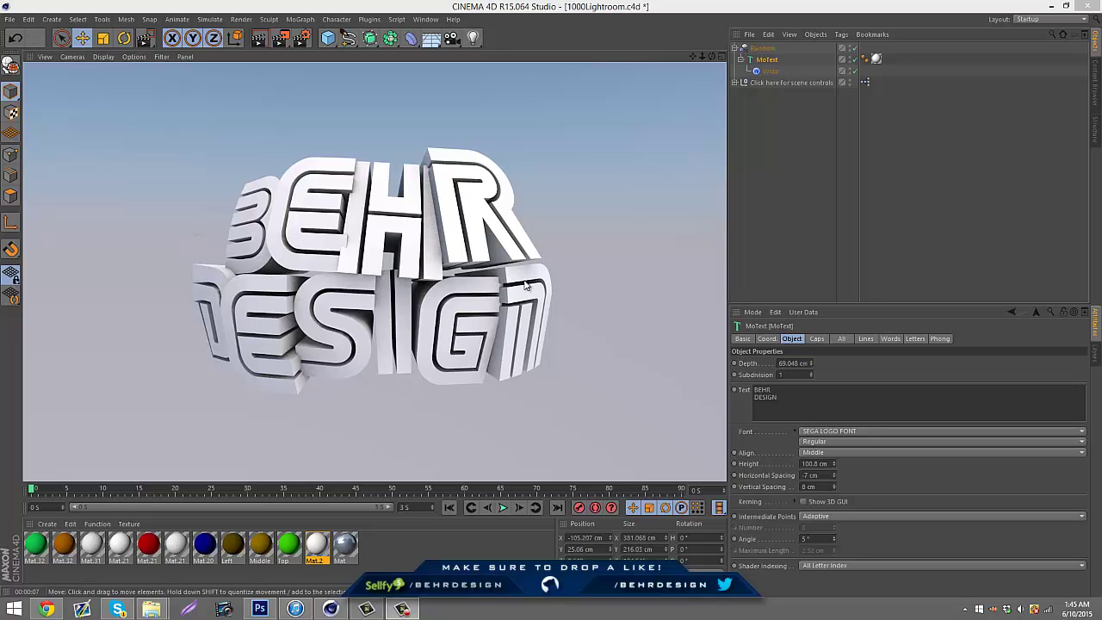
# Save the wrapped BEHR DESIGN scene with Ctrl+S, then switch the viewport back to the editor display
pyautogui.hotkey('ctrl', 's')
pyautogui.click(49, 64)
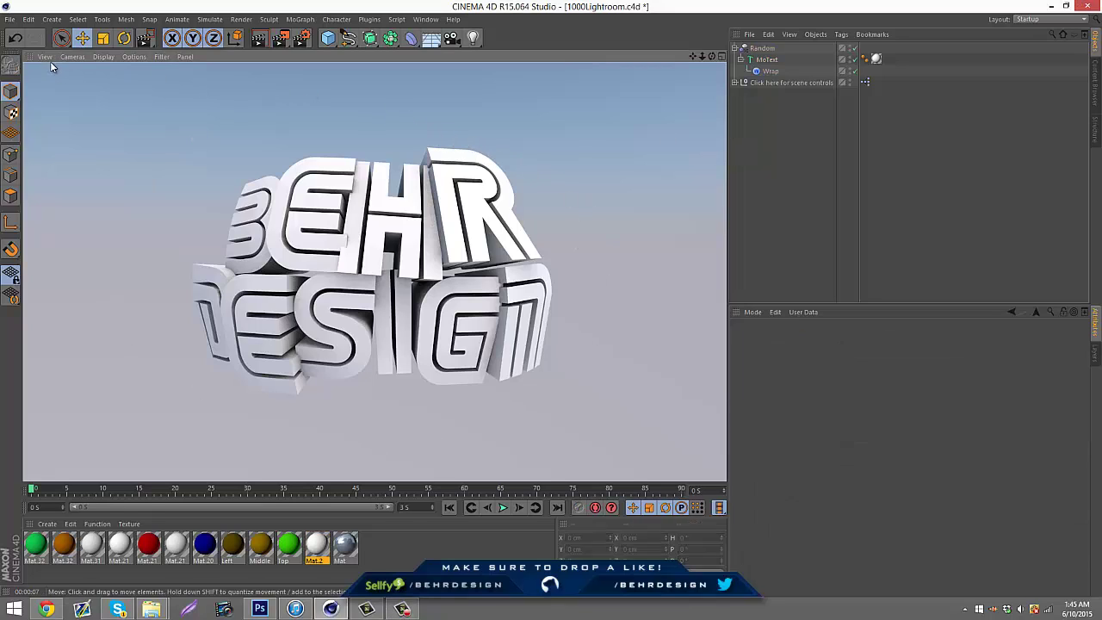
pyautogui.click(50, 58)
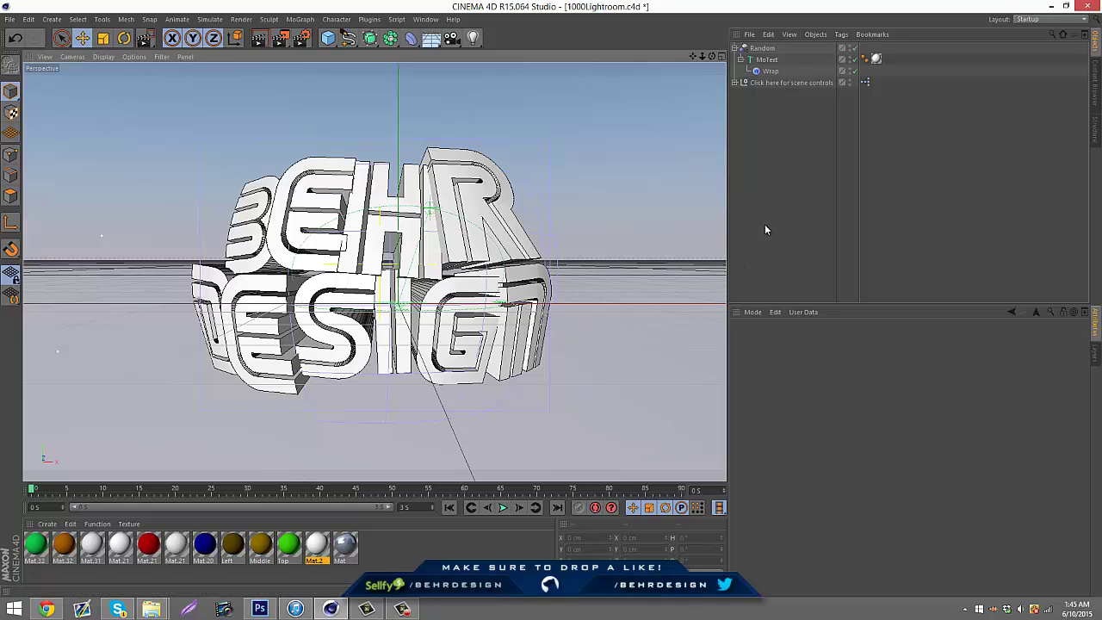
# Delete everything in the scene and create a new MoText reading 'BEHR DESIGN' on two lines
pyautogui.click(463, 229)
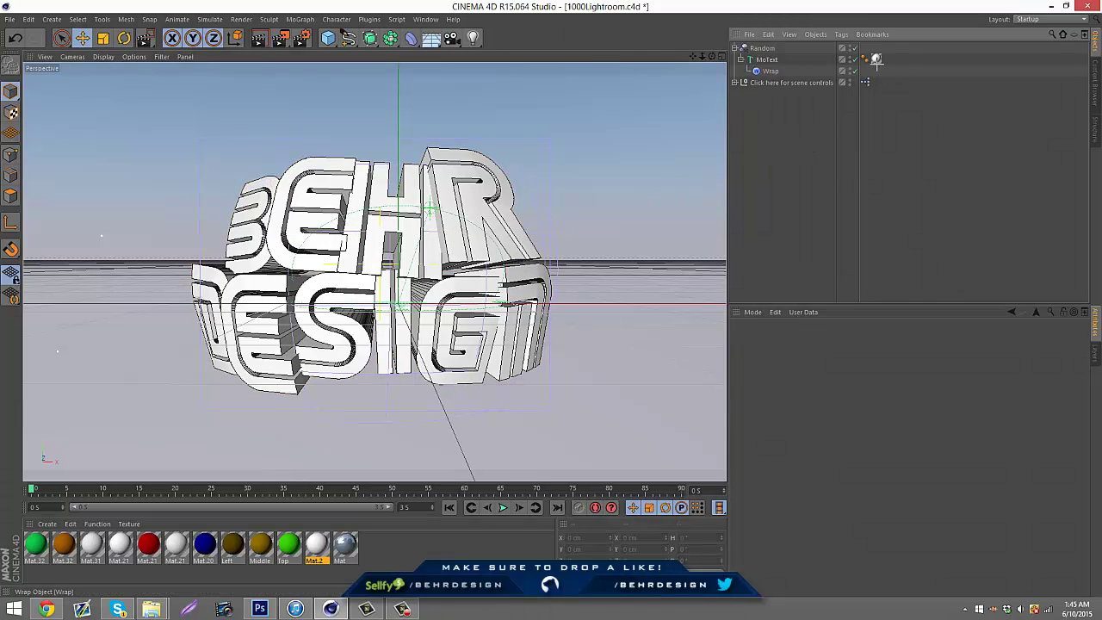
pyautogui.hotkey('ctrl', 'a')
pyautogui.press('Delete')
pyautogui.click(299, 19)
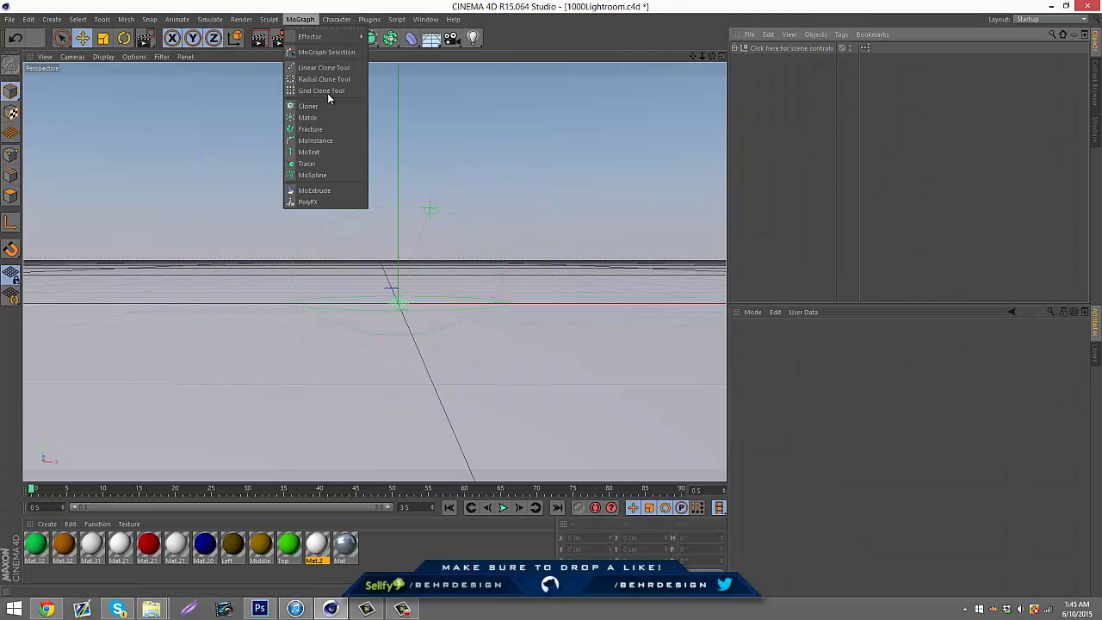
pyautogui.click(339, 154)
pyautogui.click(881, 418)
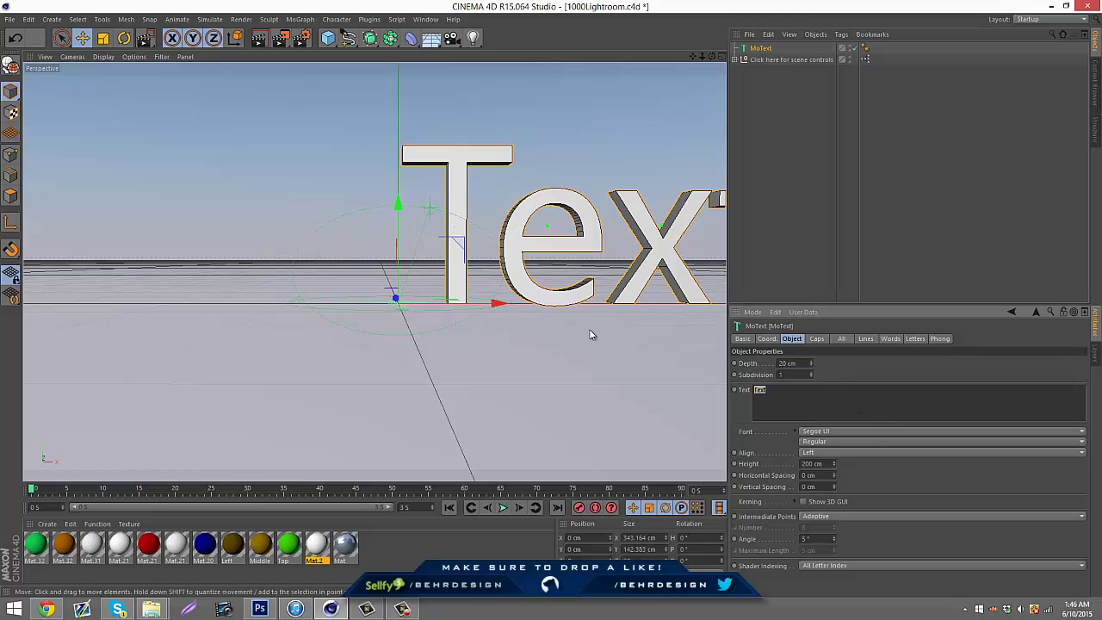
pyautogui.write('BEHR')
pyautogui.press('Return')
pyautogui.write('DESIGN')
pyautogui.click(947, 272)
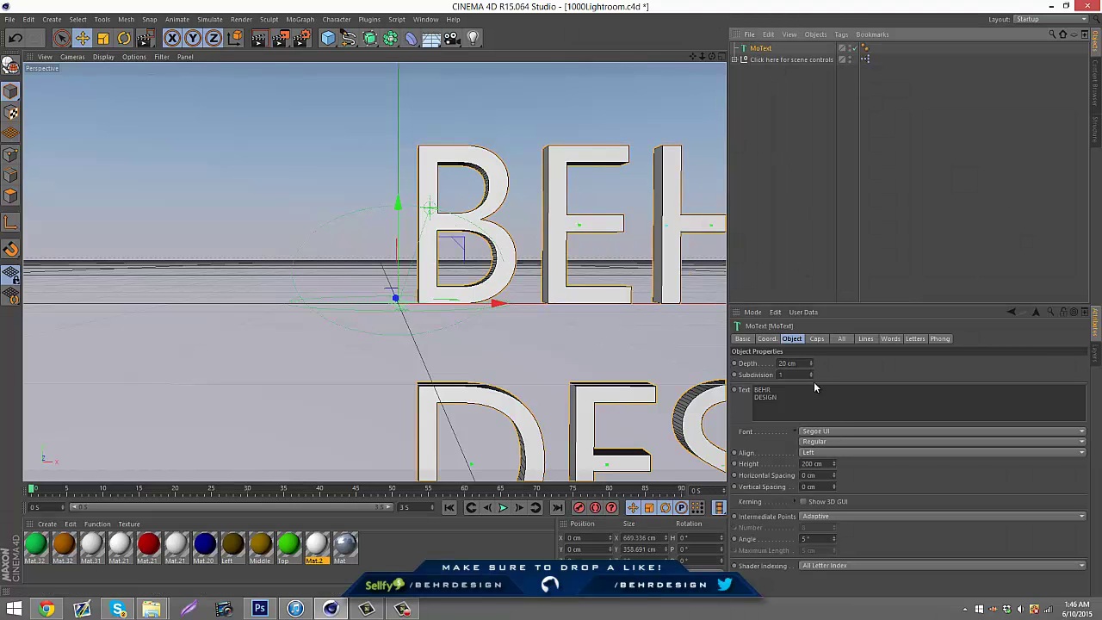
# Set the MoText to SEGA LOGO FONT, Align Middle and about 124 cm depth, then scale it to about 59%
pyautogui.click(831, 431)
pyautogui.click(852, 391)
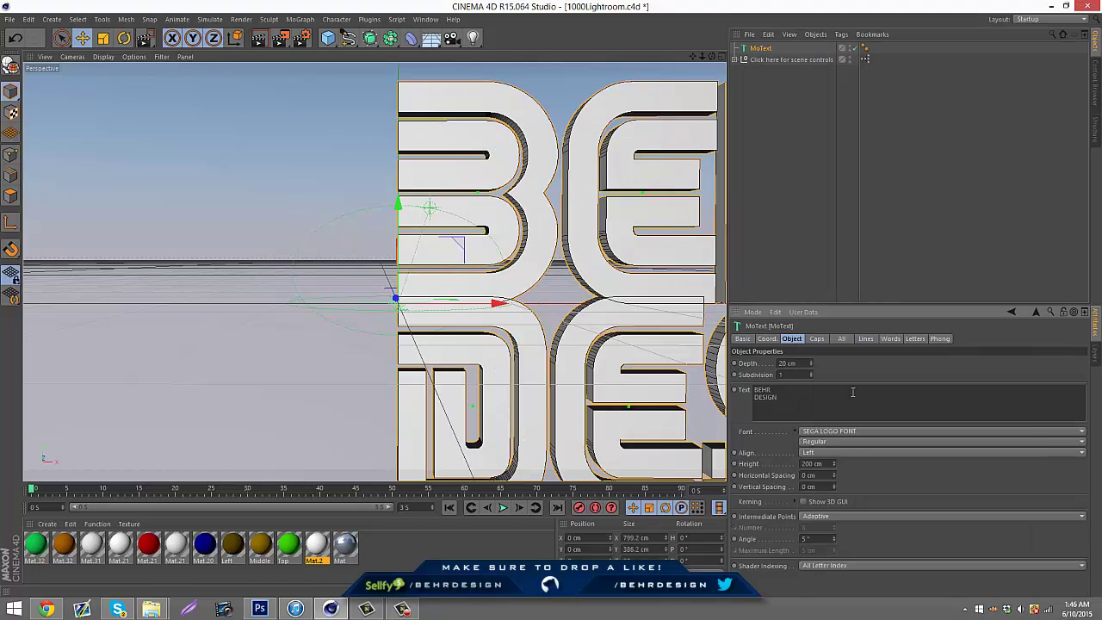
pyautogui.click(828, 452)
pyautogui.click(824, 464)
pyautogui.moveTo(812, 369); pyautogui.dragTo(813, 363)
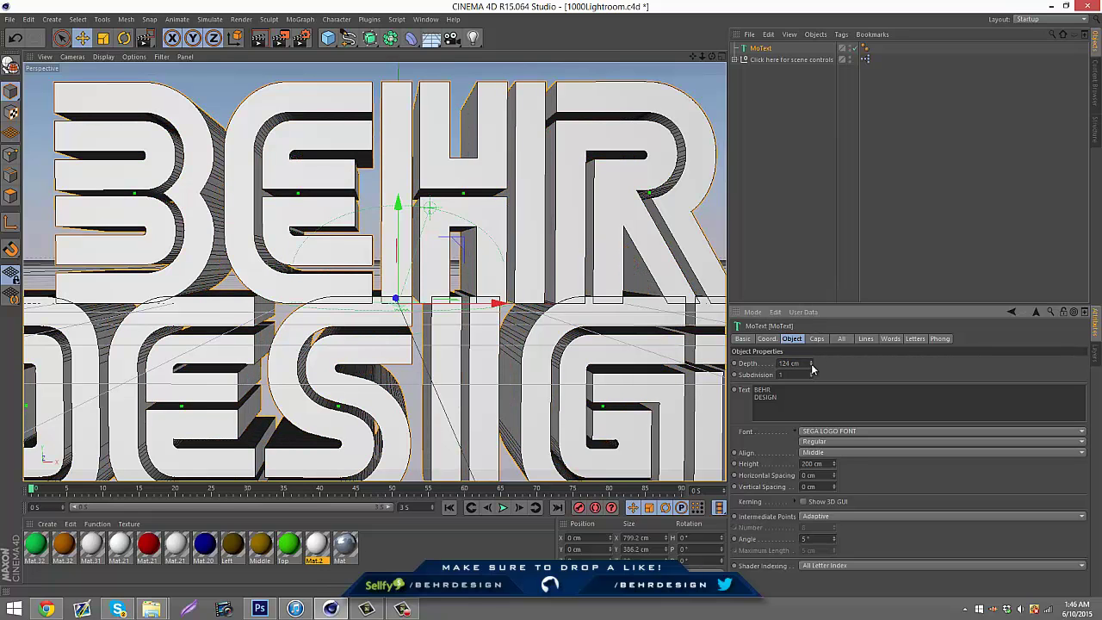
pyautogui.click(103, 37)
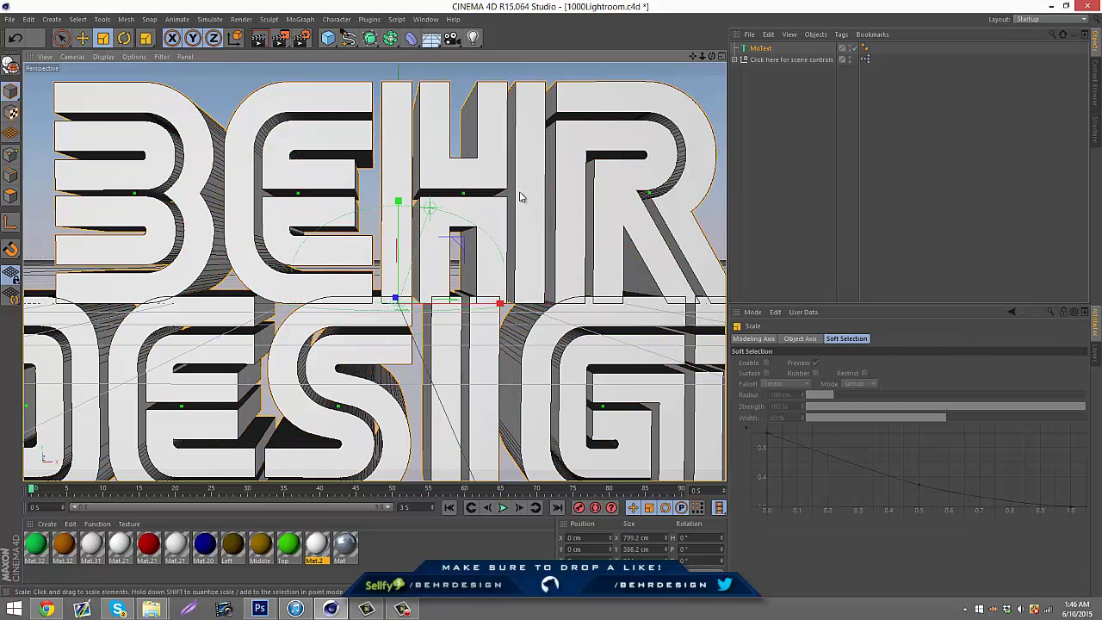
pyautogui.moveTo(481, 207); pyautogui.dragTo(297, 164)
pyautogui.press('e')
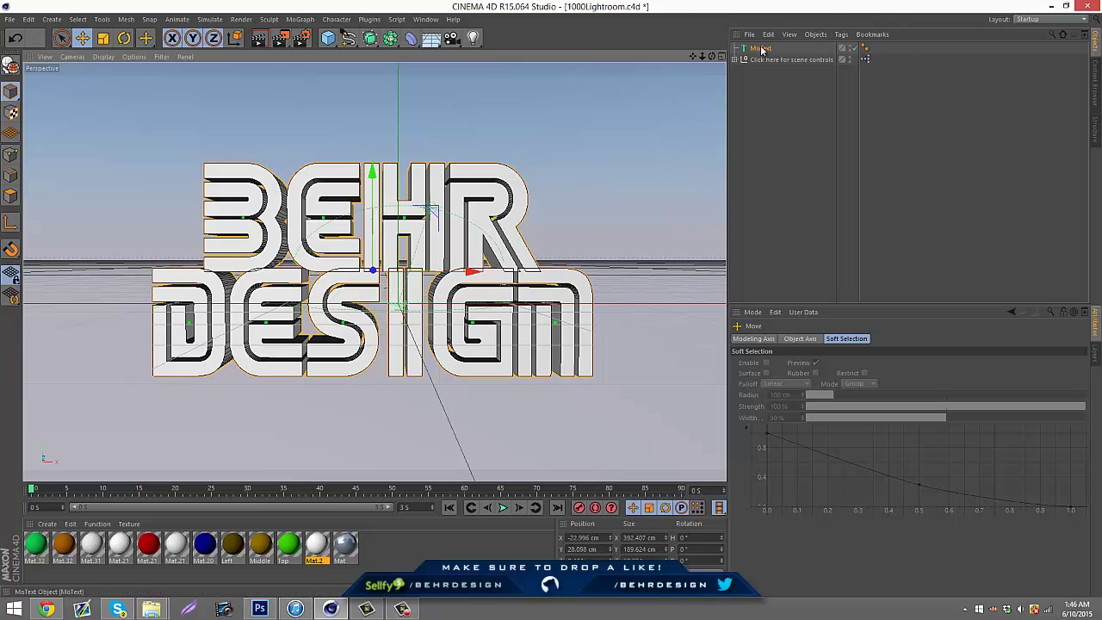
# Set MoText horizontal spacing to -2 cm, vertical spacing to 6 cm and depth to about 88 cm
pyautogui.click(760, 48)
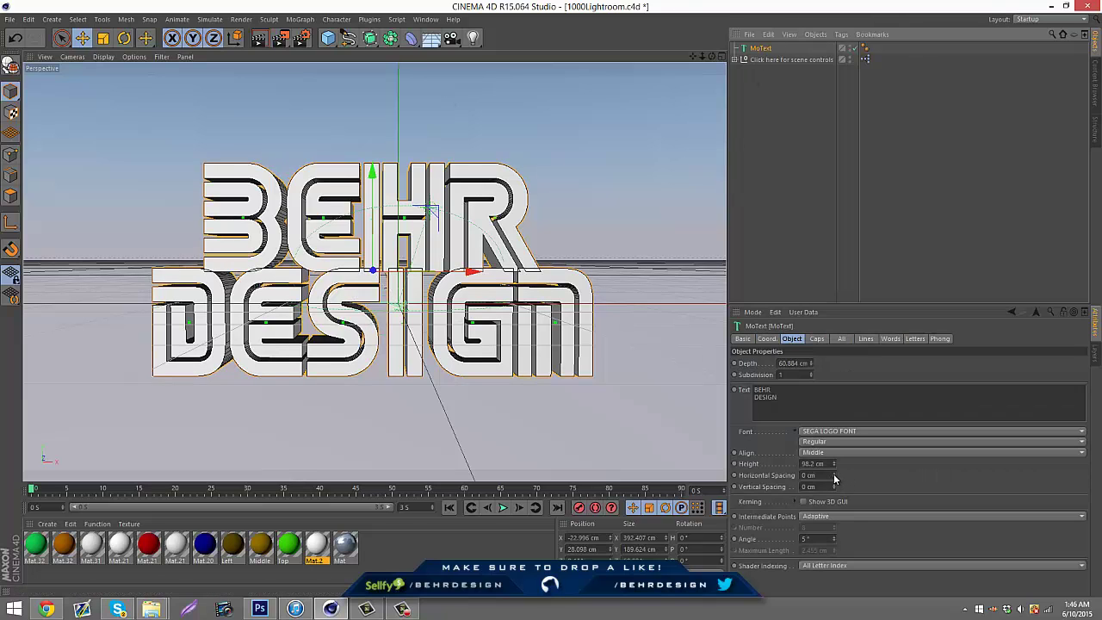
pyautogui.moveTo(833, 475); pyautogui.dragTo(834, 488)
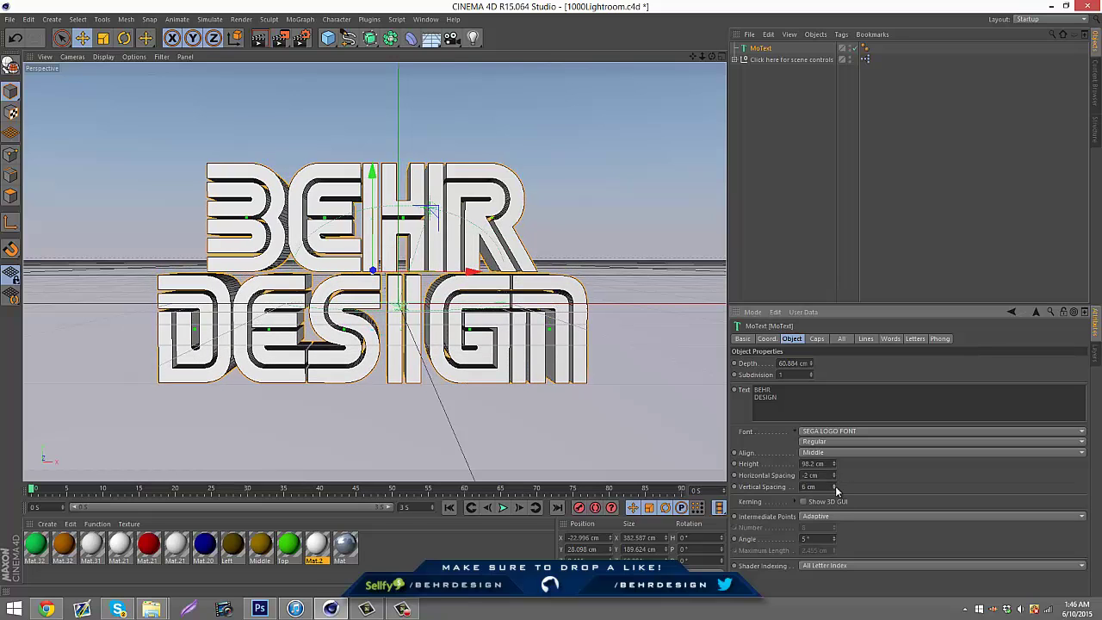
pyautogui.click(761, 232)
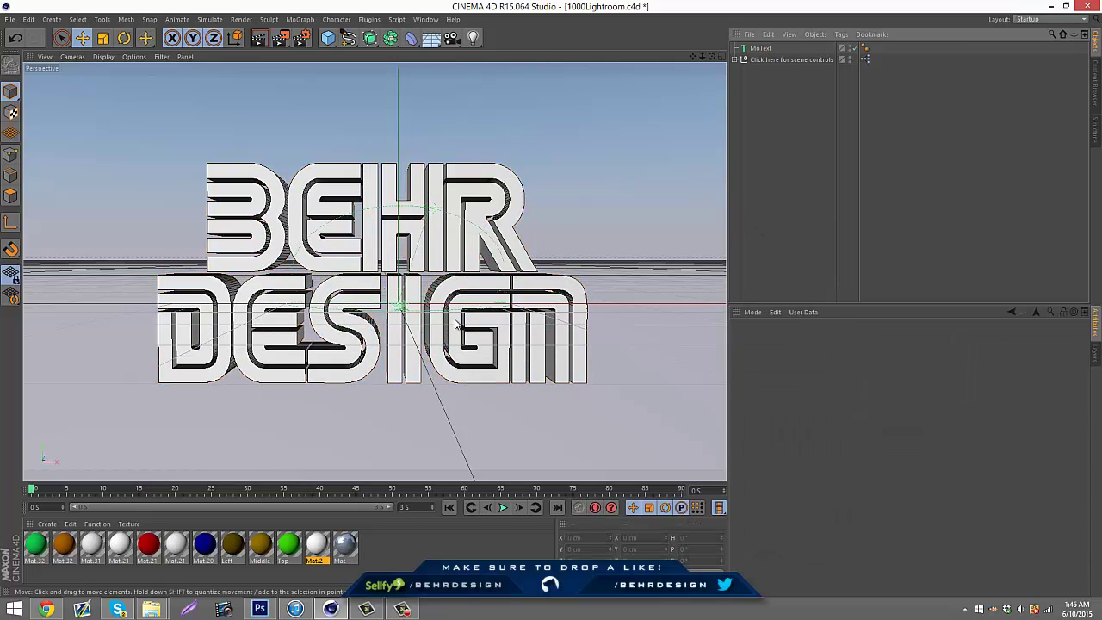
pyautogui.click(761, 48)
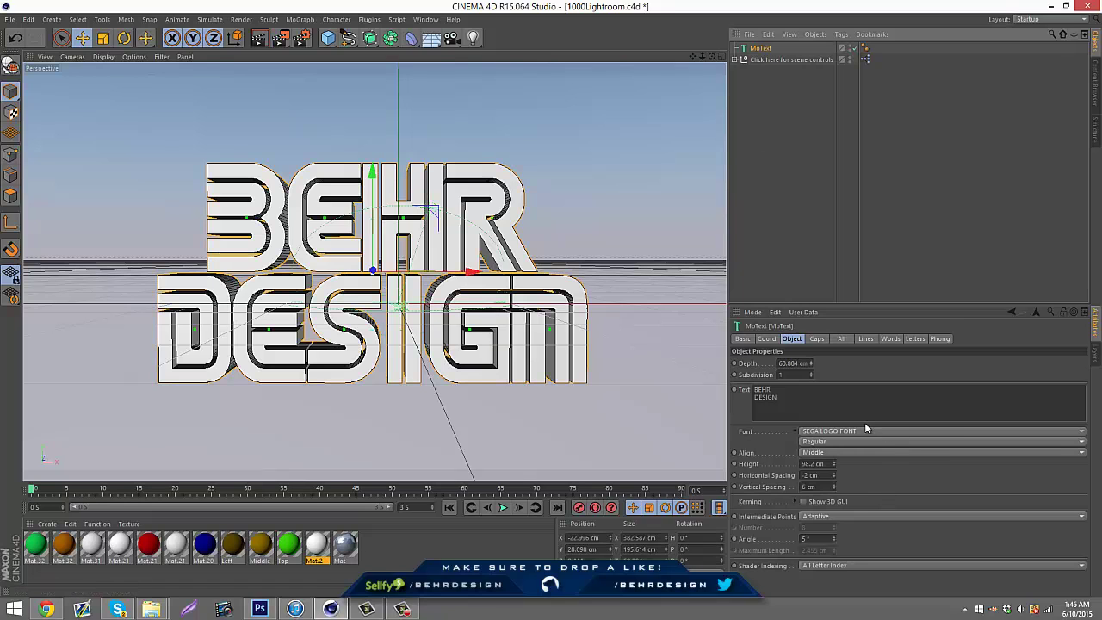
pyautogui.moveTo(812, 364); pyautogui.dragTo(812, 361)
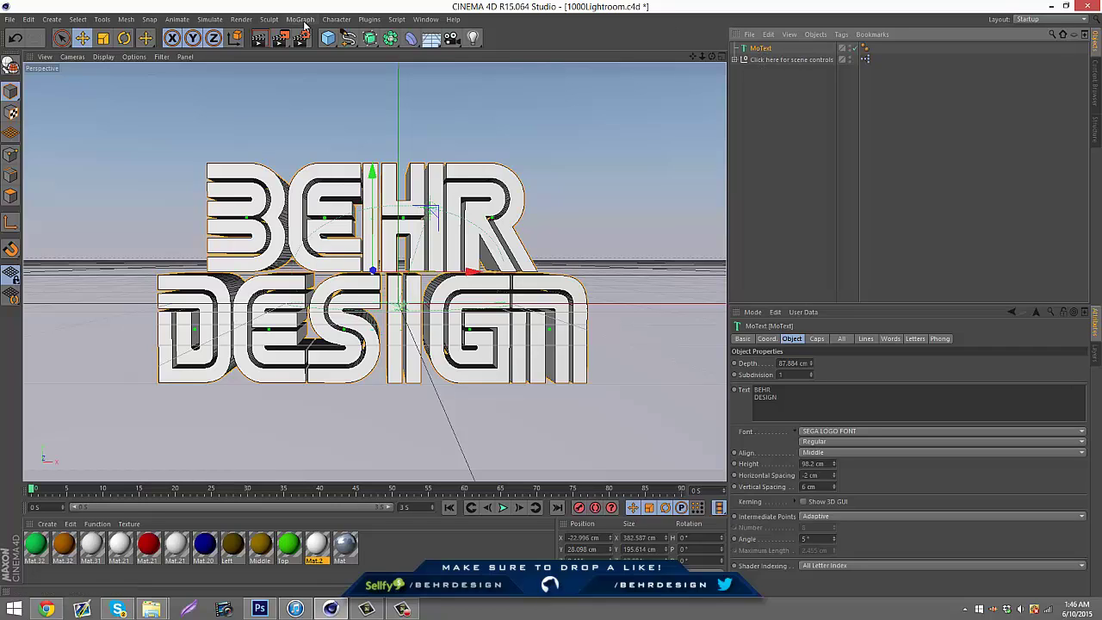
# Add a Random effector to the BEHR DESIGN MoText
pyautogui.click(240, 19)
pyautogui.click(300, 19)
pyautogui.moveTo(331, 37)
pyautogui.click(401, 124)
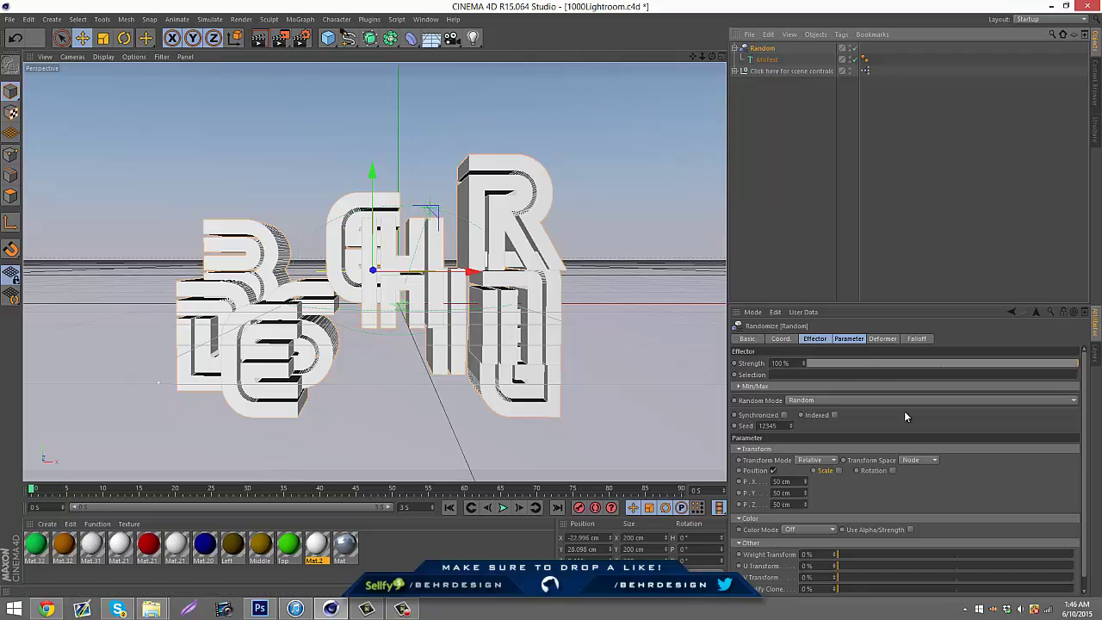
# Set Random strength to 15%, enable rotation (heading up to 47°) and scale, and adjust position offset
pyautogui.moveTo(857, 363)
pyautogui.mouseDown()
pyautogui.moveTo(841, 367)
pyautogui.moveTo(851, 374)
pyautogui.mouseUp()
pyautogui.click(891, 471)
pyautogui.moveTo(926, 480); pyautogui.dragTo(926, 508)
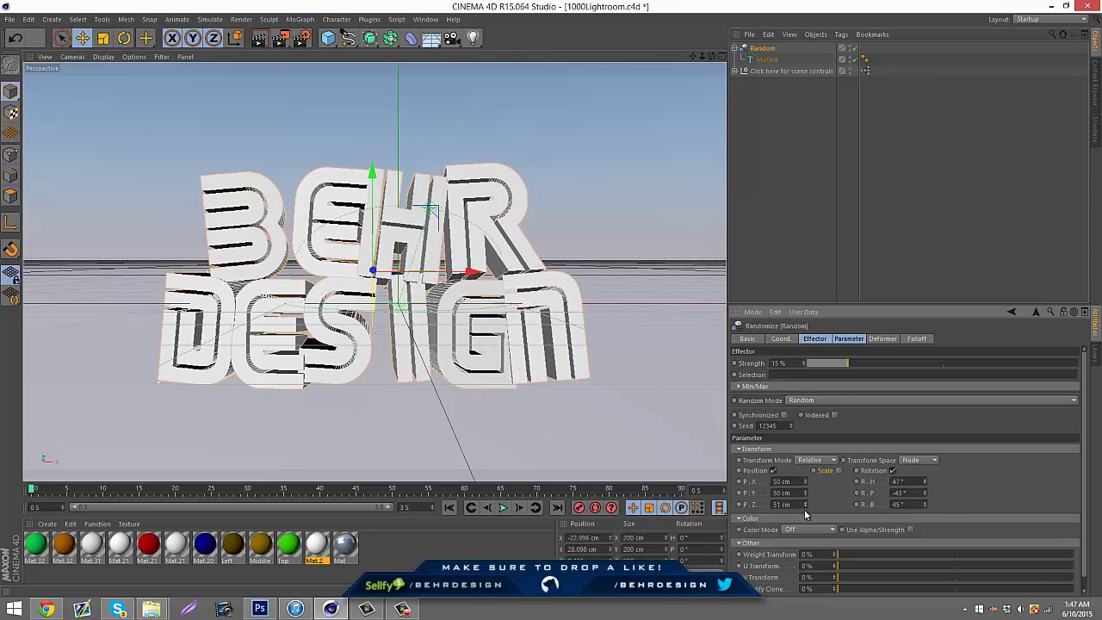
pyautogui.moveTo(805, 502); pyautogui.dragTo(810, 476)
pyautogui.click(838, 471)
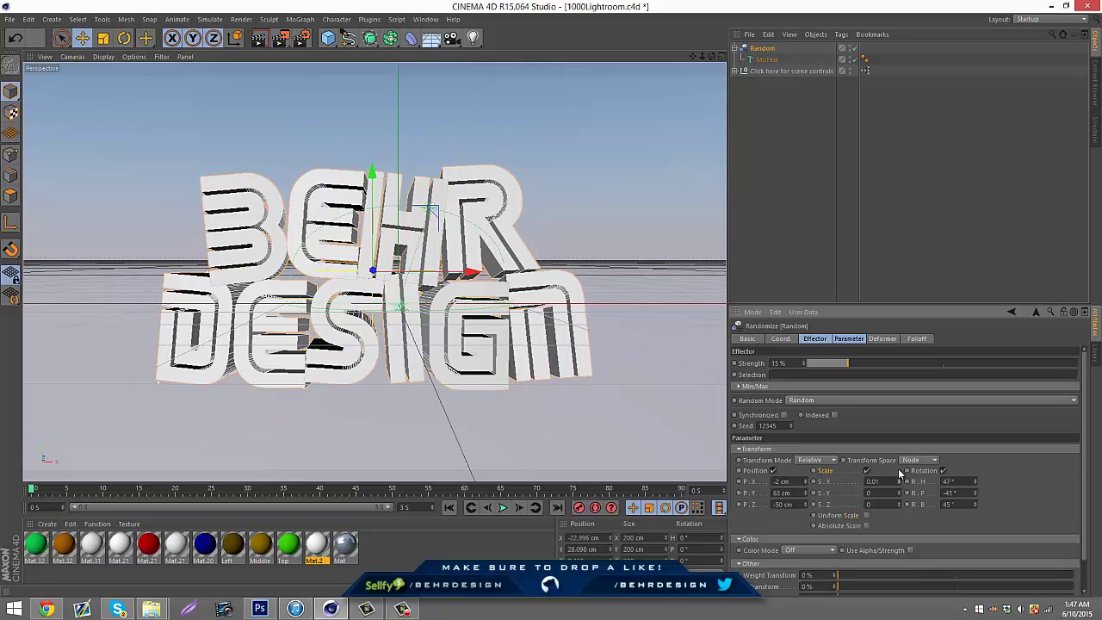
pyautogui.moveTo(898, 481); pyautogui.dragTo(899, 509)
# Apply the white Mat.2 material to the MoText and check it with a Render View preview
pyautogui.click(807, 214)
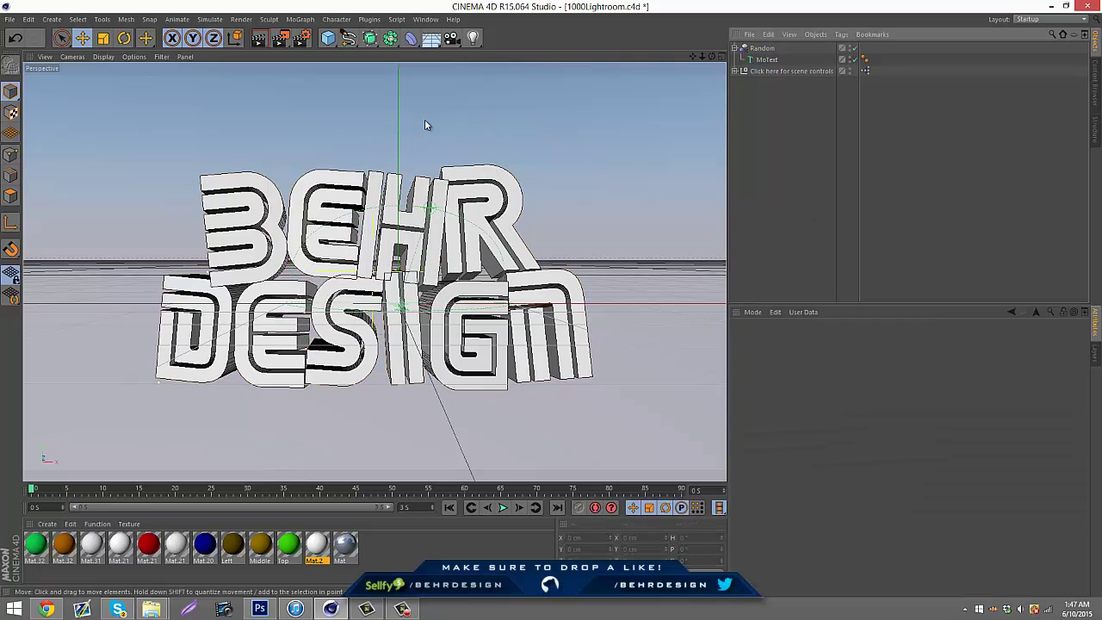
pyautogui.moveTo(796, 130); pyautogui.dragTo(766, 59)
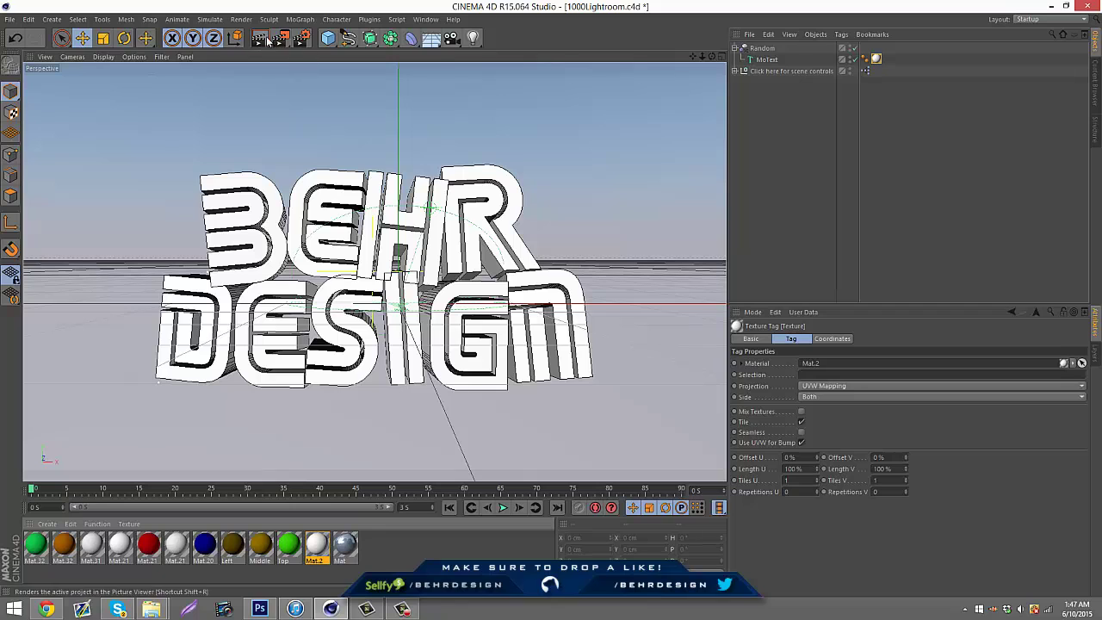
pyautogui.click(280, 38)
pyautogui.click(258, 38)
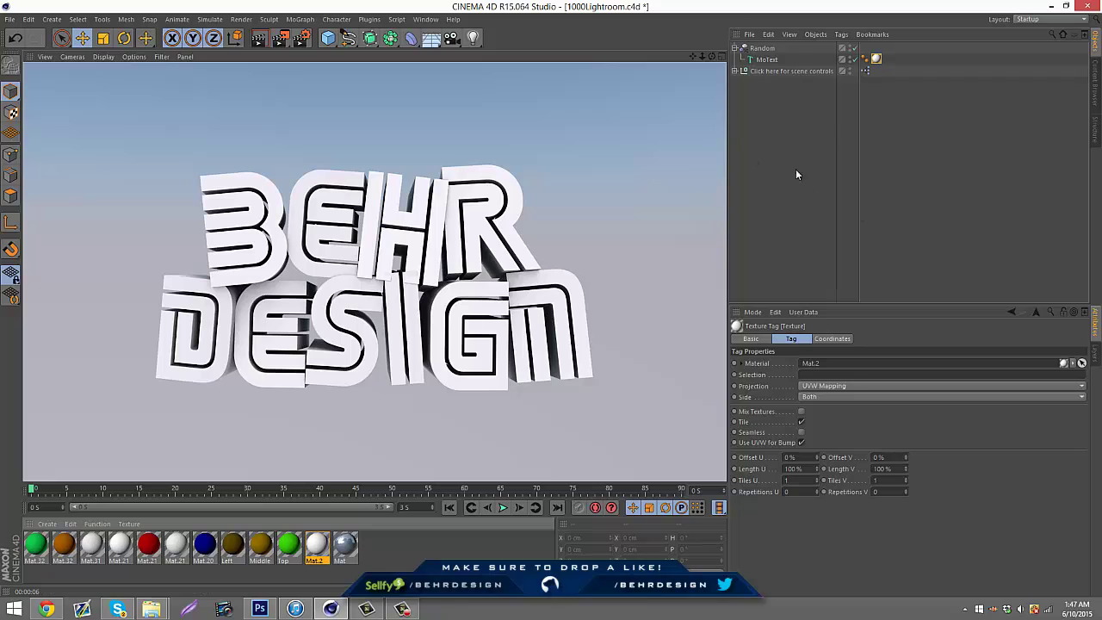
pyautogui.click(826, 177)
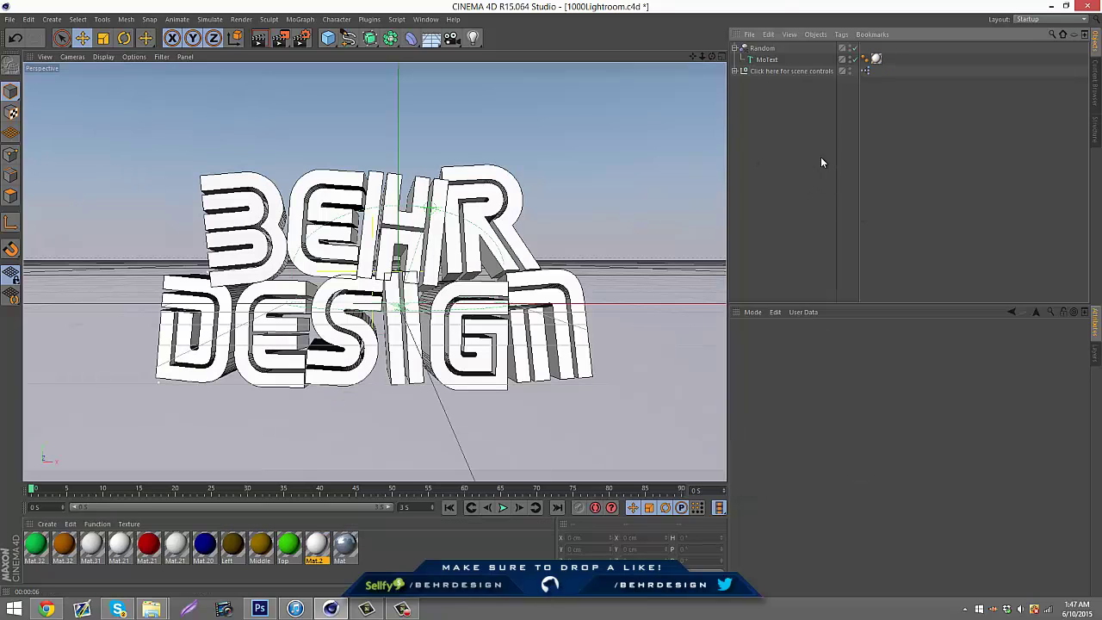
# Add a Wrap deformer and nest it under the MoText in the Object Manager
pyautogui.click(414, 44)
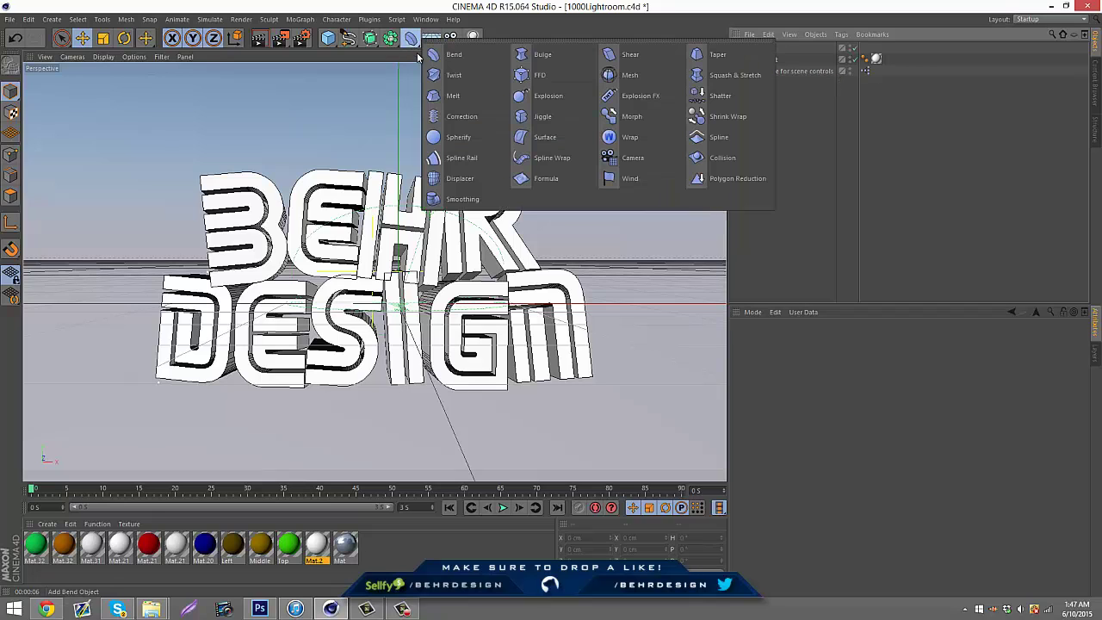
pyautogui.click(645, 138)
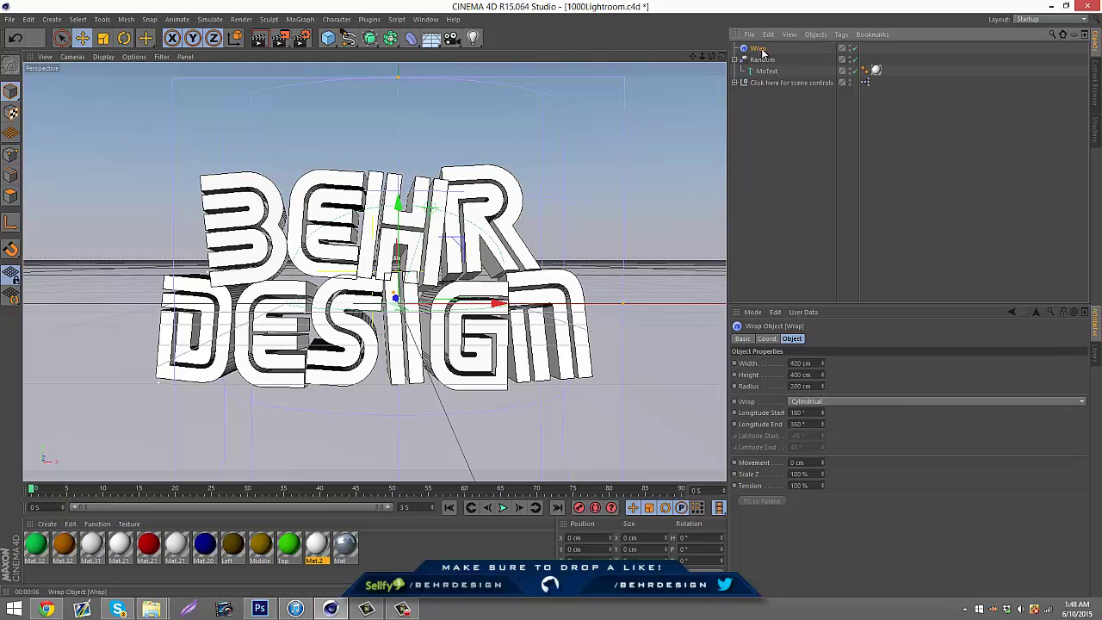
pyautogui.moveTo(762, 50); pyautogui.dragTo(771, 71)
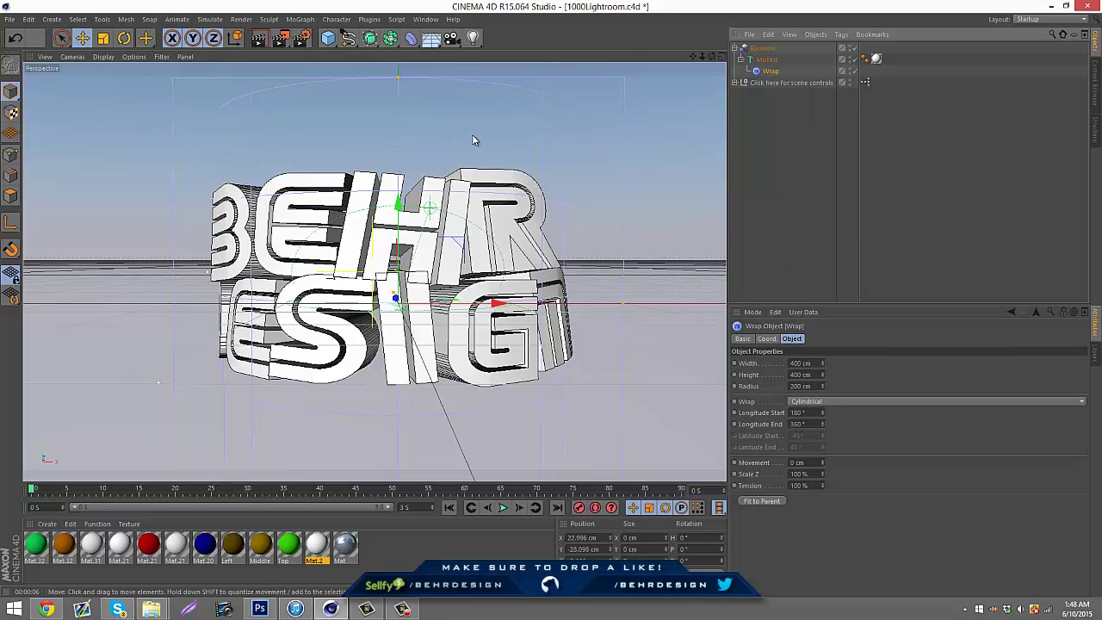
# Preview the render, widen the wrap to about 480 cm, and shift text and wrap along X
pyautogui.click(258, 38)
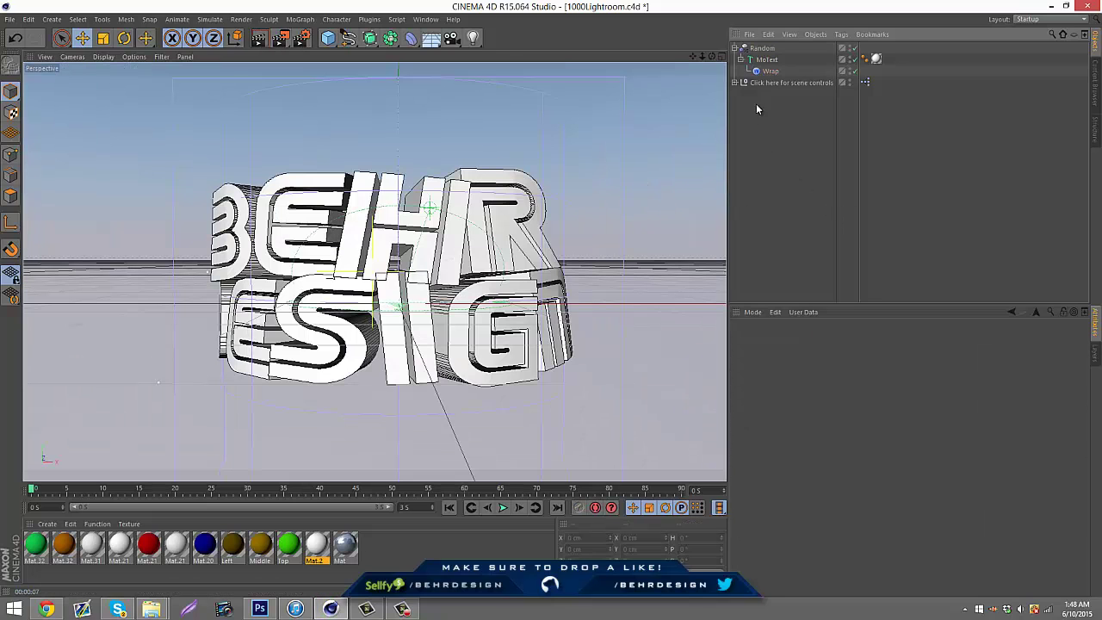
pyautogui.moveTo(821, 362); pyautogui.dragTo(824, 417)
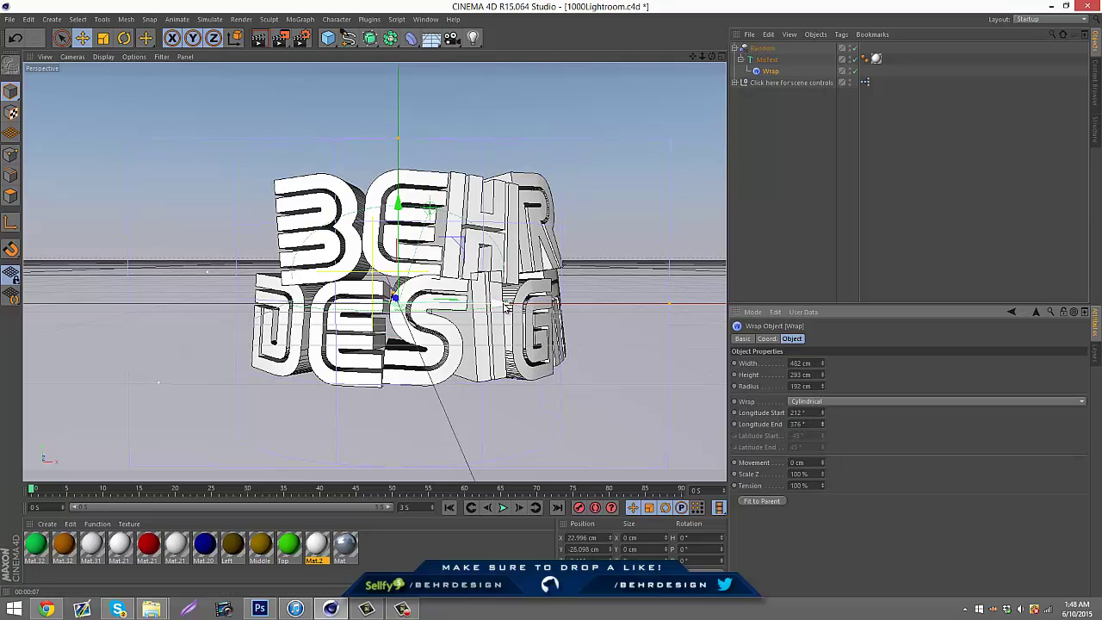
pyautogui.moveTo(521, 304); pyautogui.dragTo(582, 307)
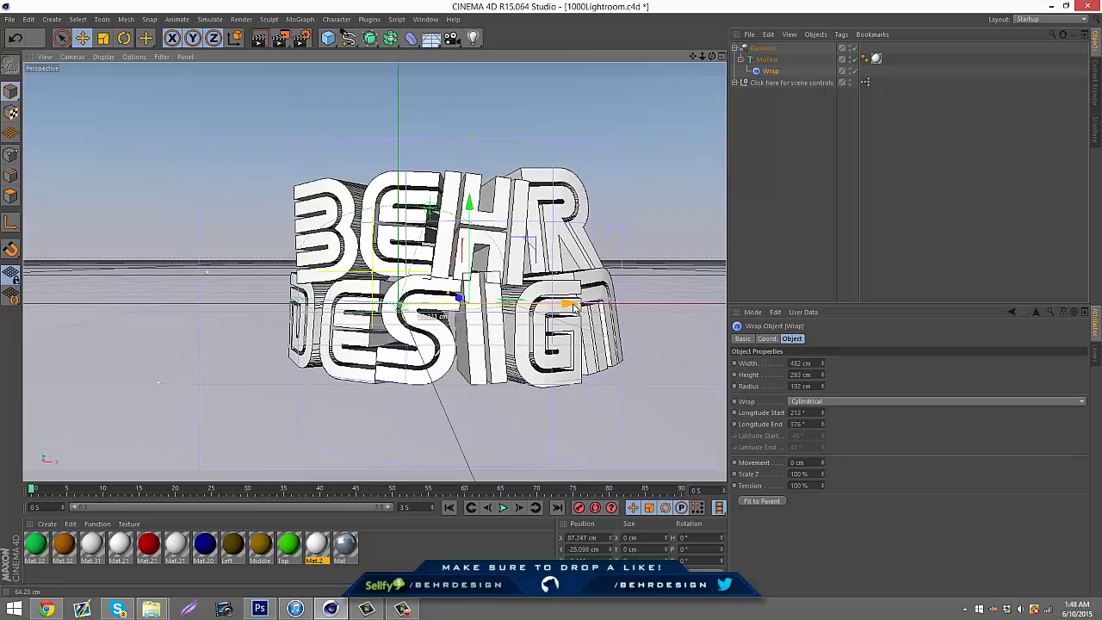
pyautogui.click(766, 58)
pyautogui.moveTo(533, 153); pyautogui.dragTo(457, 176)
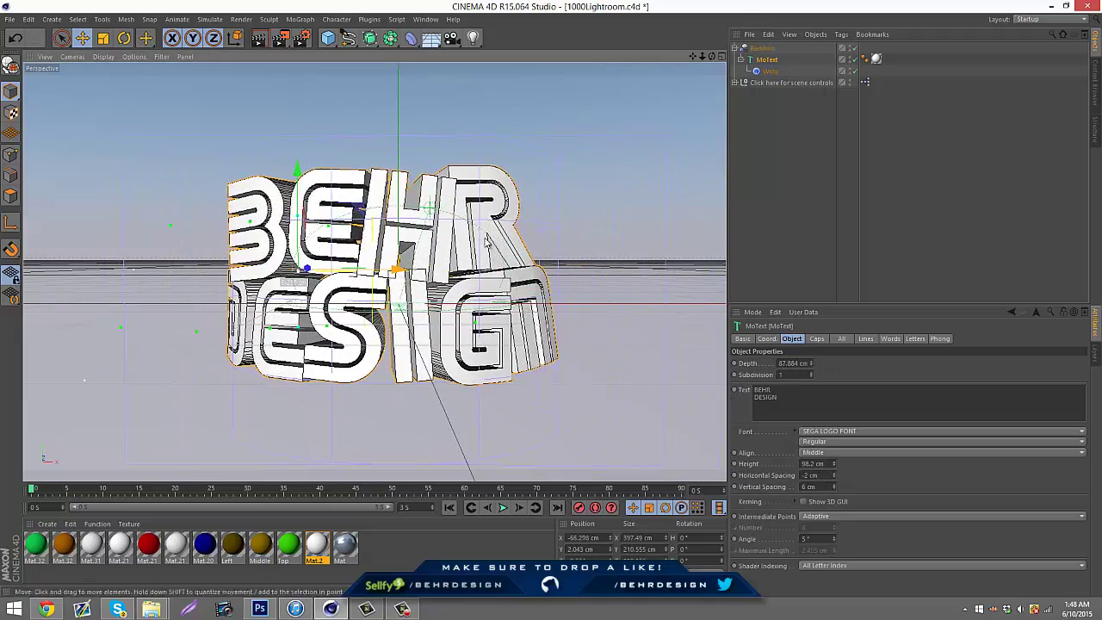
pyautogui.click(771, 71)
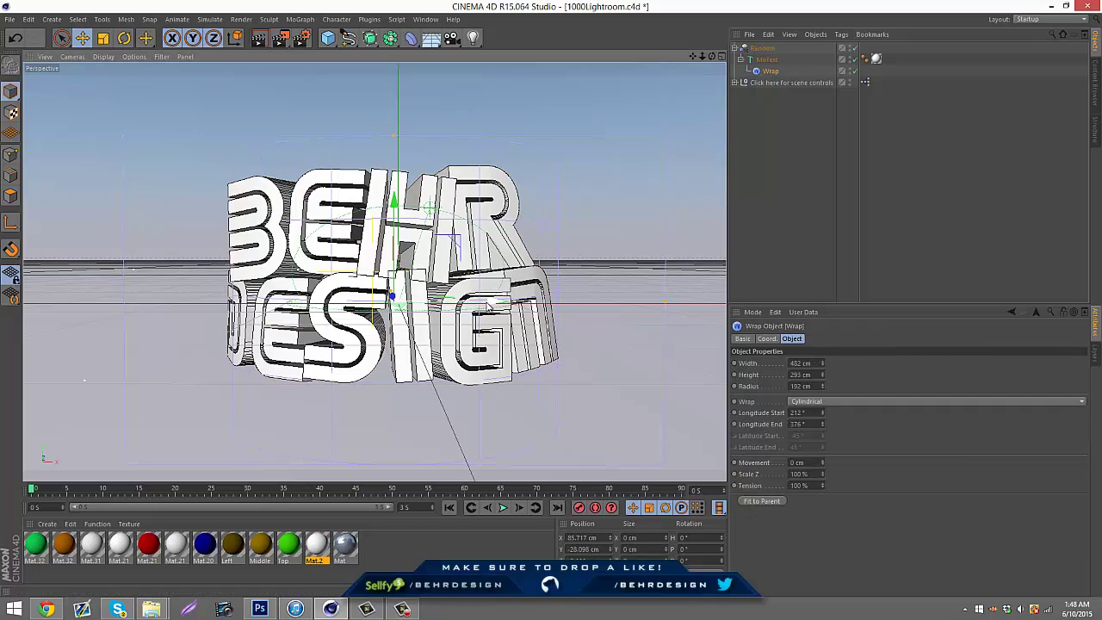
pyautogui.moveTo(478, 305); pyautogui.dragTo(561, 303)
pyautogui.moveTo(495, 304); pyautogui.dragTo(479, 301)
# Lower the Wrap's Scale Z to 88% and nudge it along X to recentre the text
pyautogui.click(766, 60)
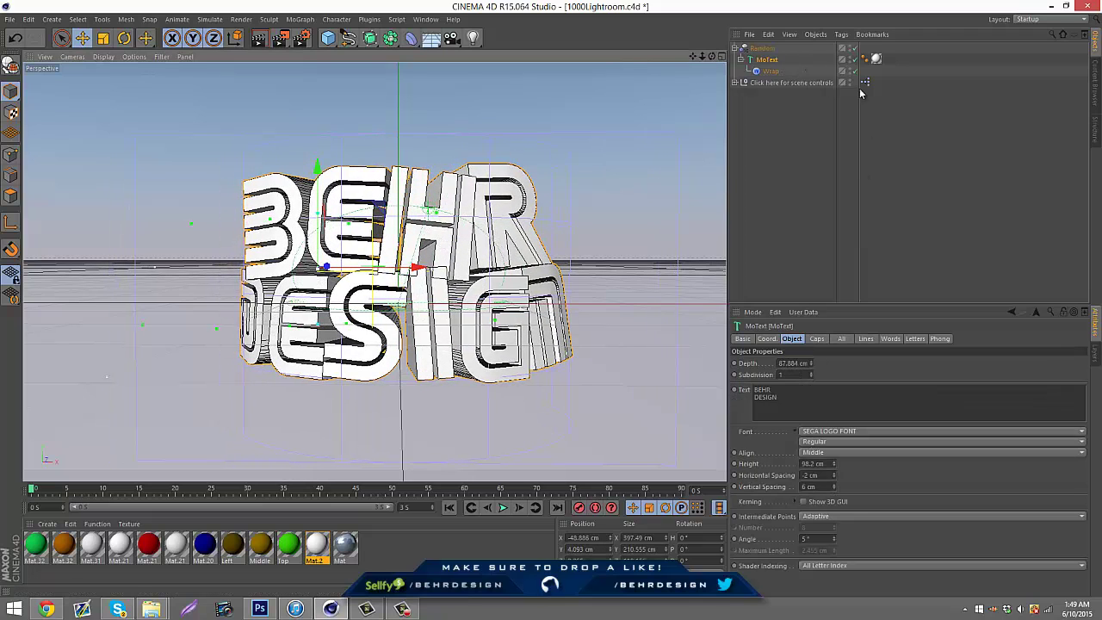
pyautogui.click(822, 71)
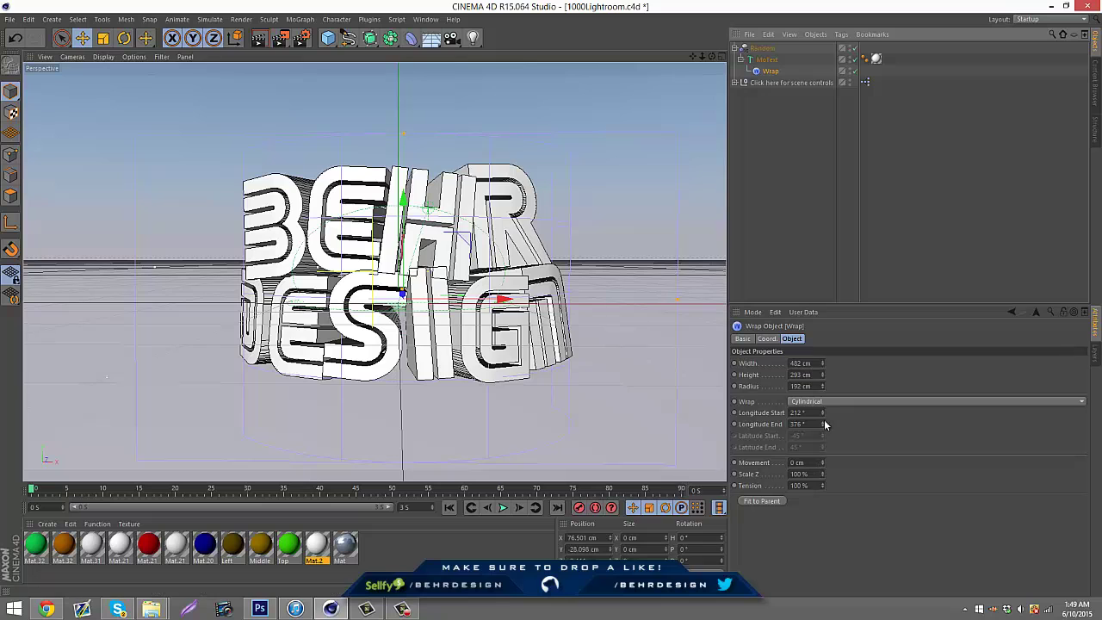
pyautogui.moveTo(823, 474)
pyautogui.mouseDown()
pyautogui.moveTo(826, 464)
pyautogui.moveTo(824, 487)
pyautogui.mouseUp()
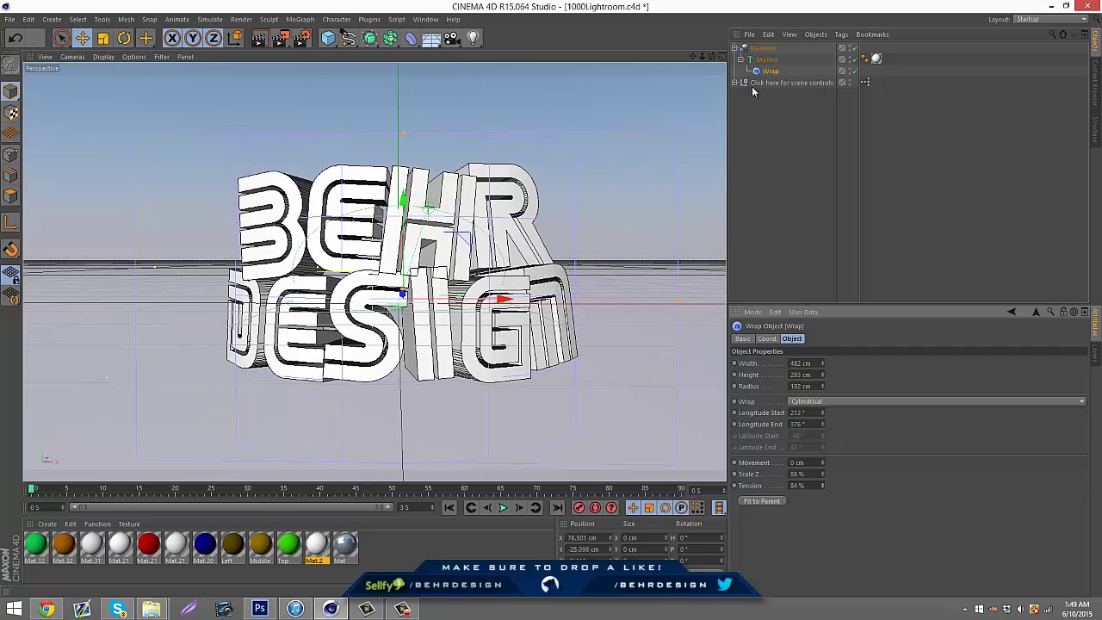
pyautogui.moveTo(507, 300); pyautogui.dragTo(518, 300)
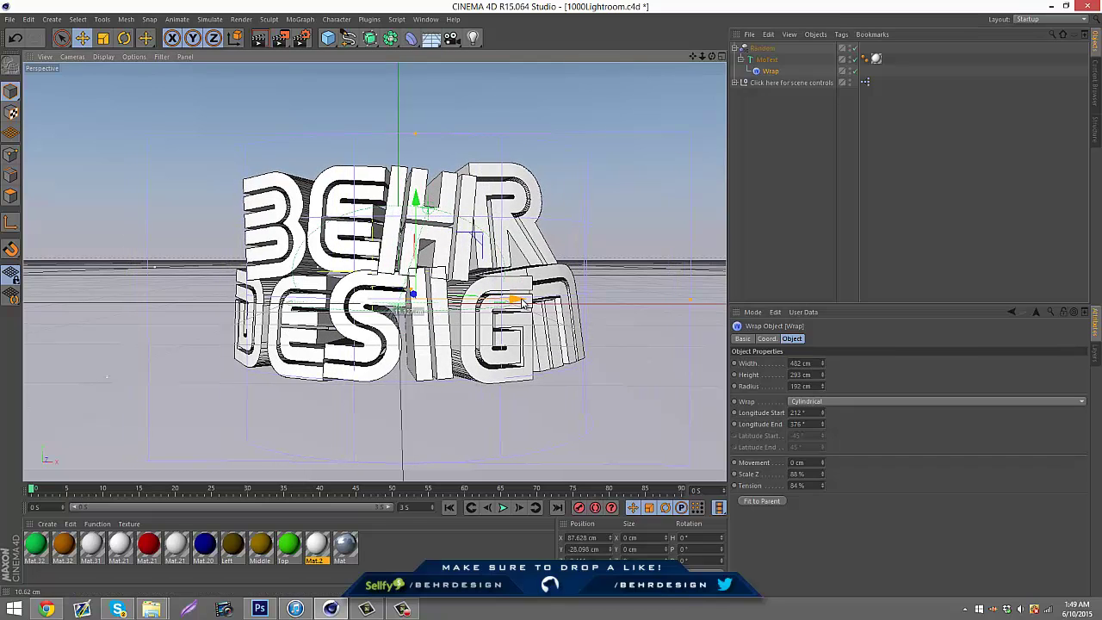
pyautogui.click(764, 69)
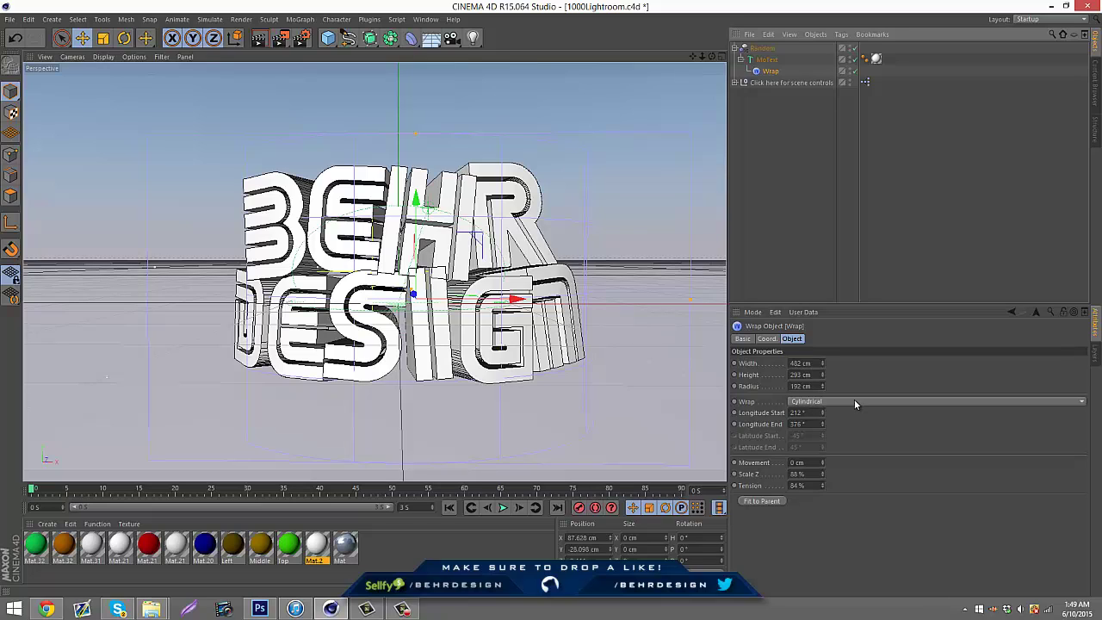
# Switch the Wrap to Spherical and reposition the wrap and MoText along X
pyautogui.click(855, 402)
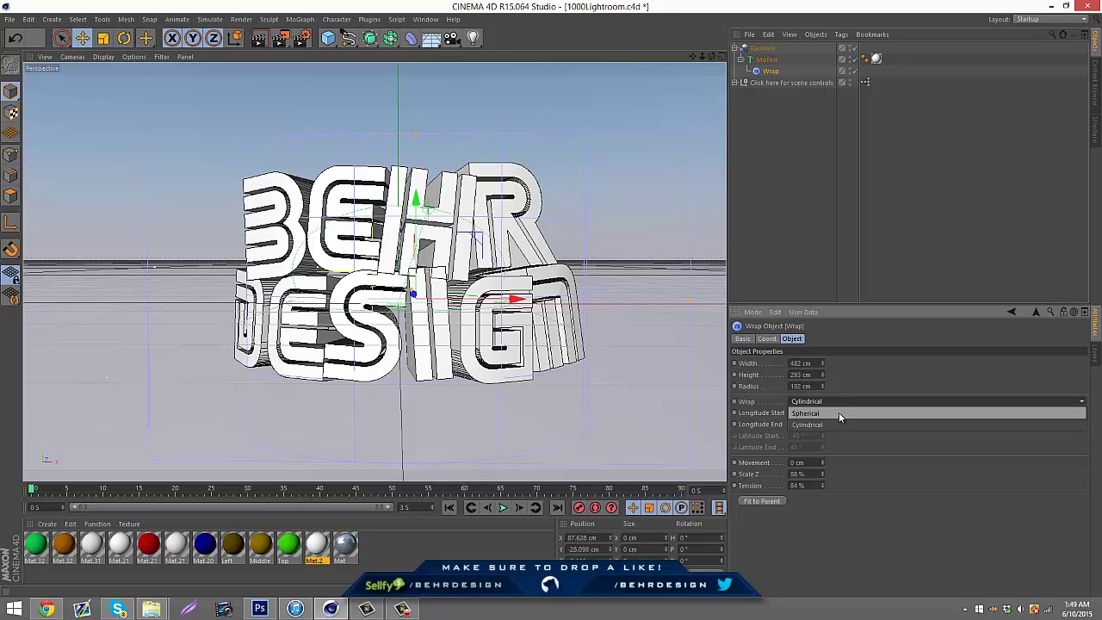
pyautogui.click(839, 412)
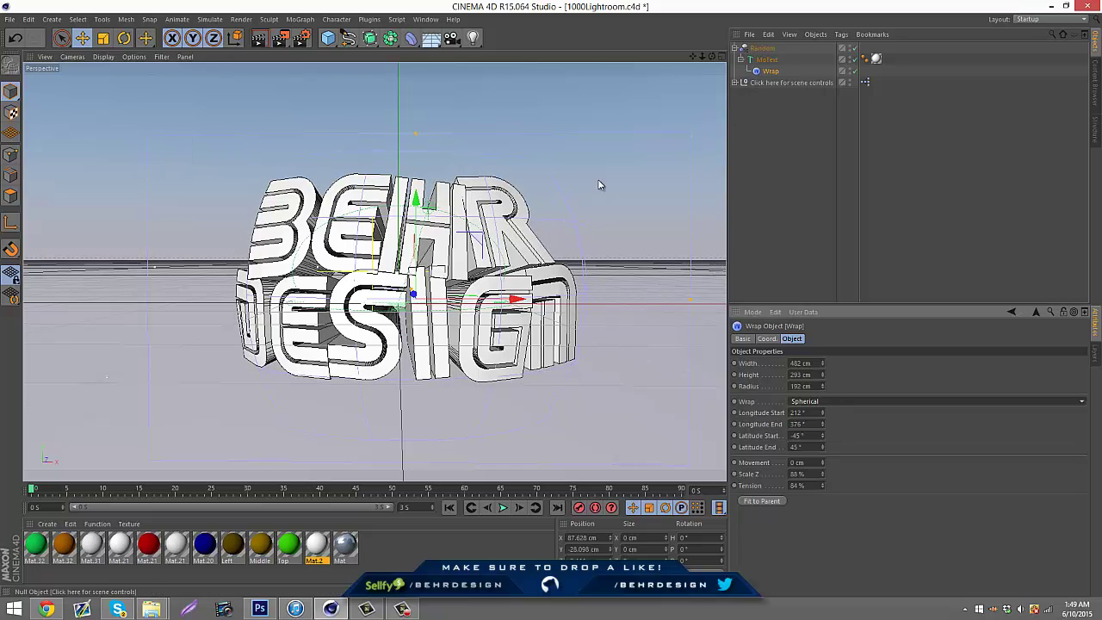
pyautogui.moveTo(516, 301)
pyautogui.mouseDown()
pyautogui.moveTo(503, 302)
pyautogui.moveTo(511, 308)
pyautogui.mouseUp()
pyautogui.click(509, 298)
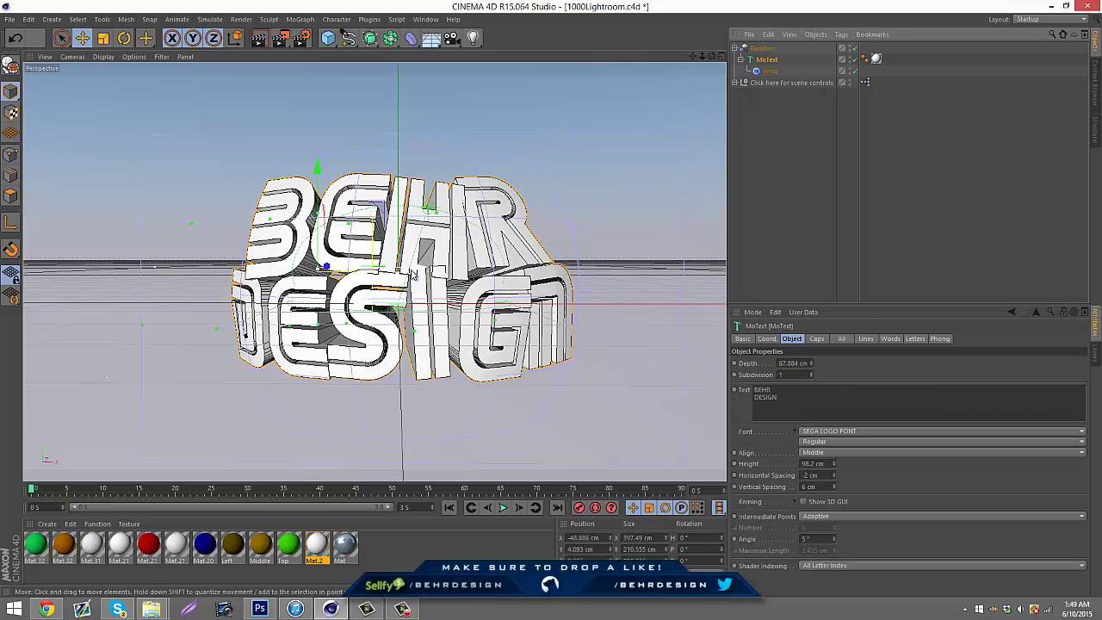
pyautogui.moveTo(413, 274); pyautogui.dragTo(406, 273)
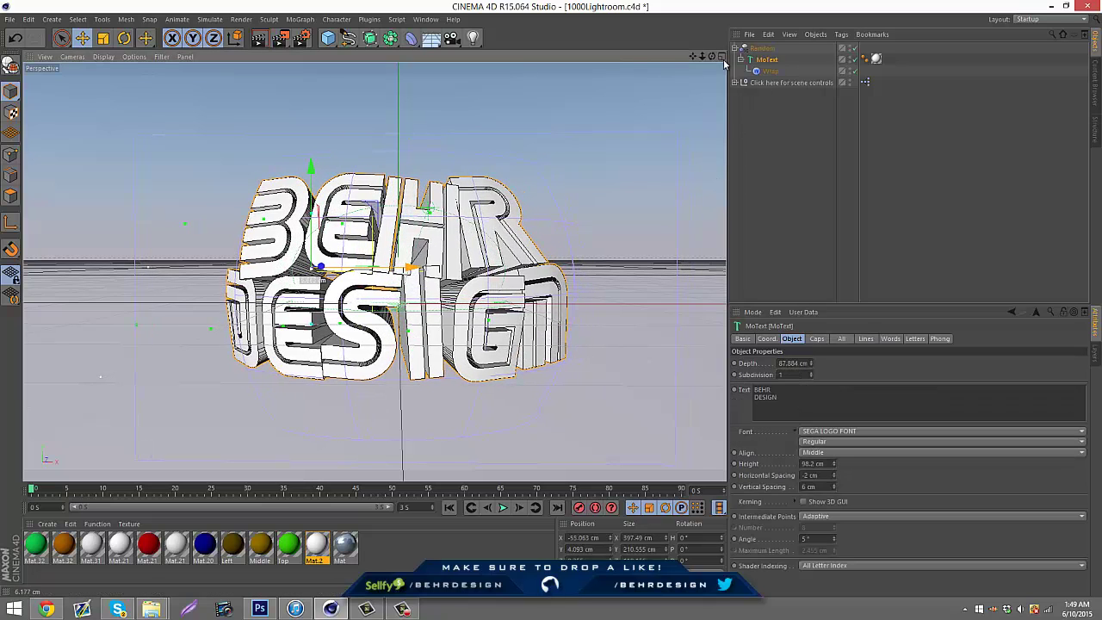
pyautogui.click(770, 70)
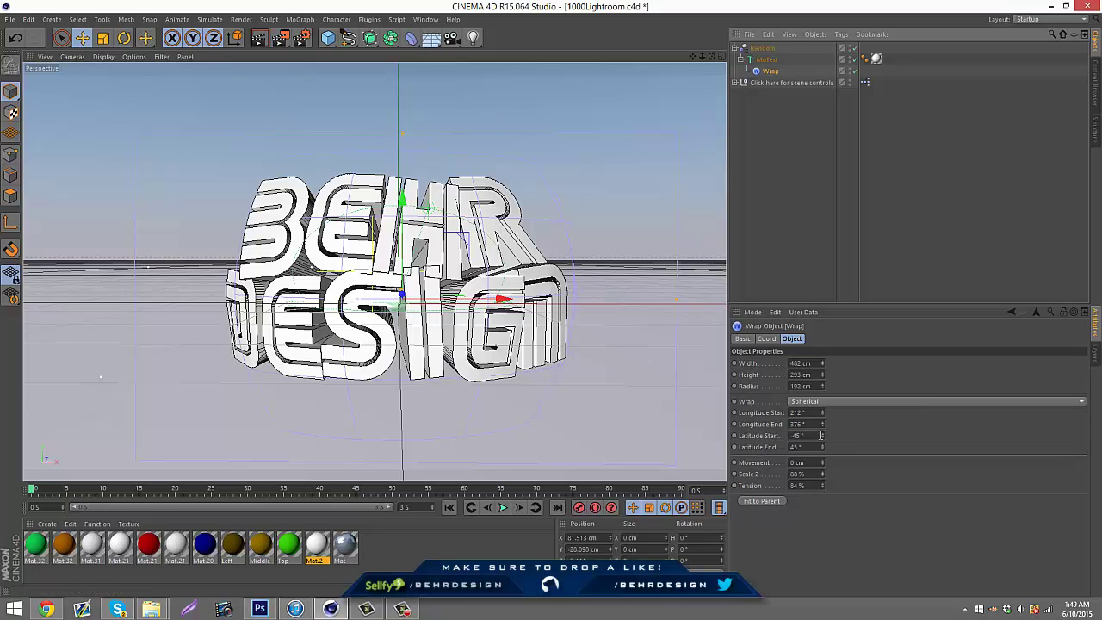
# Adjust Wrap latitude start, longitude end to 377°, Scale Z to about 96% and height to 321 cm
pyautogui.moveTo(821, 439)
pyautogui.mouseDown()
pyautogui.moveTo(822, 430)
pyautogui.moveTo(821, 442)
pyautogui.mouseUp()
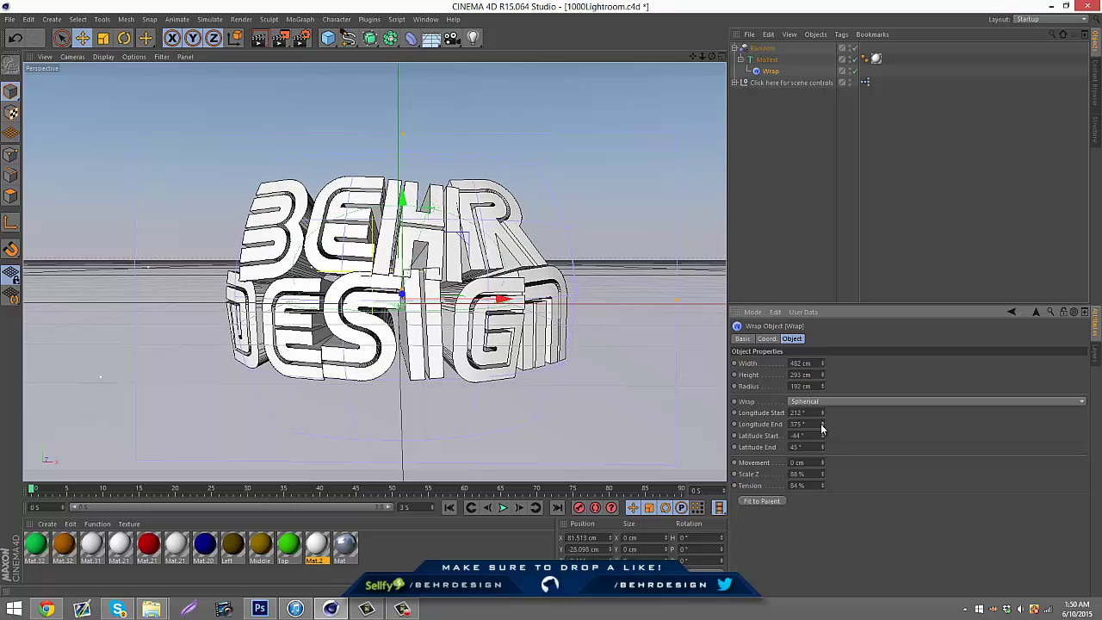
pyautogui.click(821, 426)
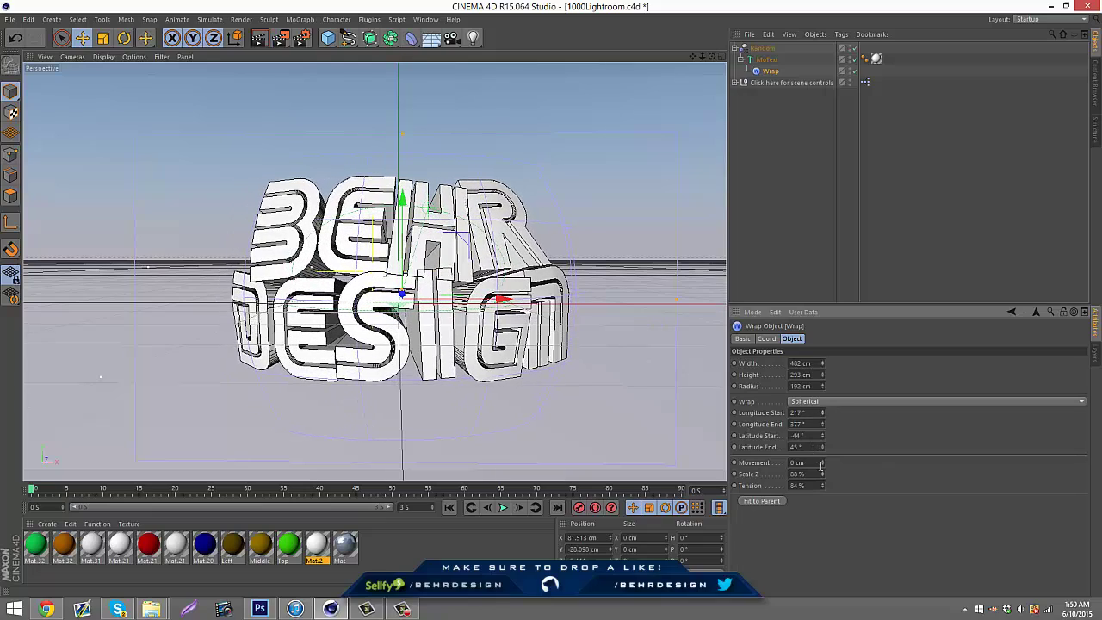
pyautogui.moveTo(822, 474); pyautogui.dragTo(821, 458)
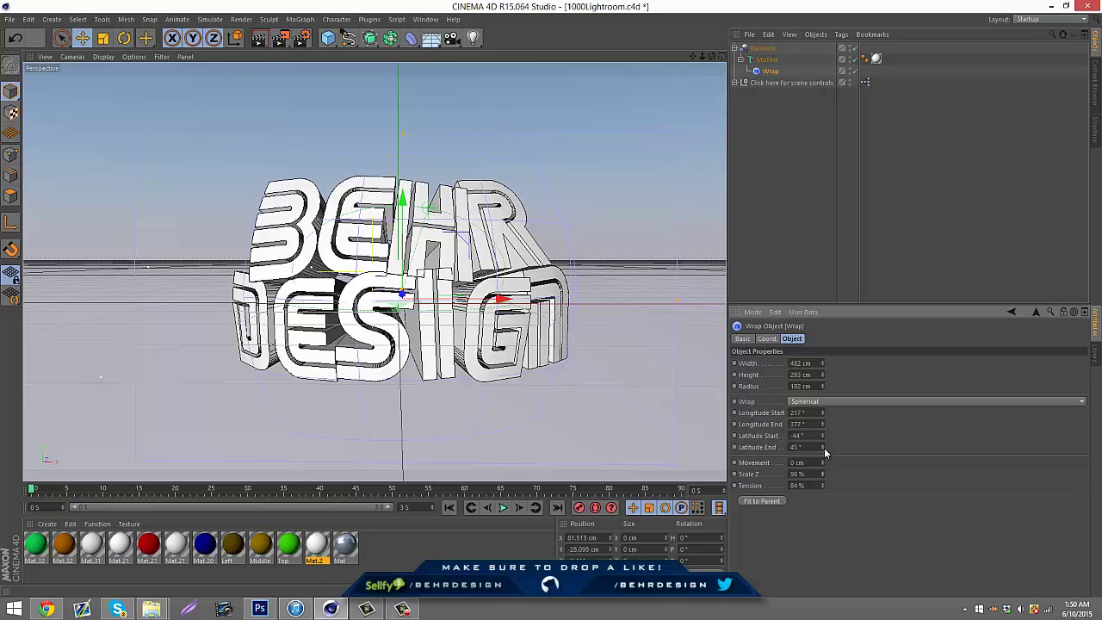
pyautogui.moveTo(824, 369)
pyautogui.mouseDown()
pyautogui.moveTo(821, 389)
pyautogui.moveTo(823, 365)
pyautogui.mouseUp()
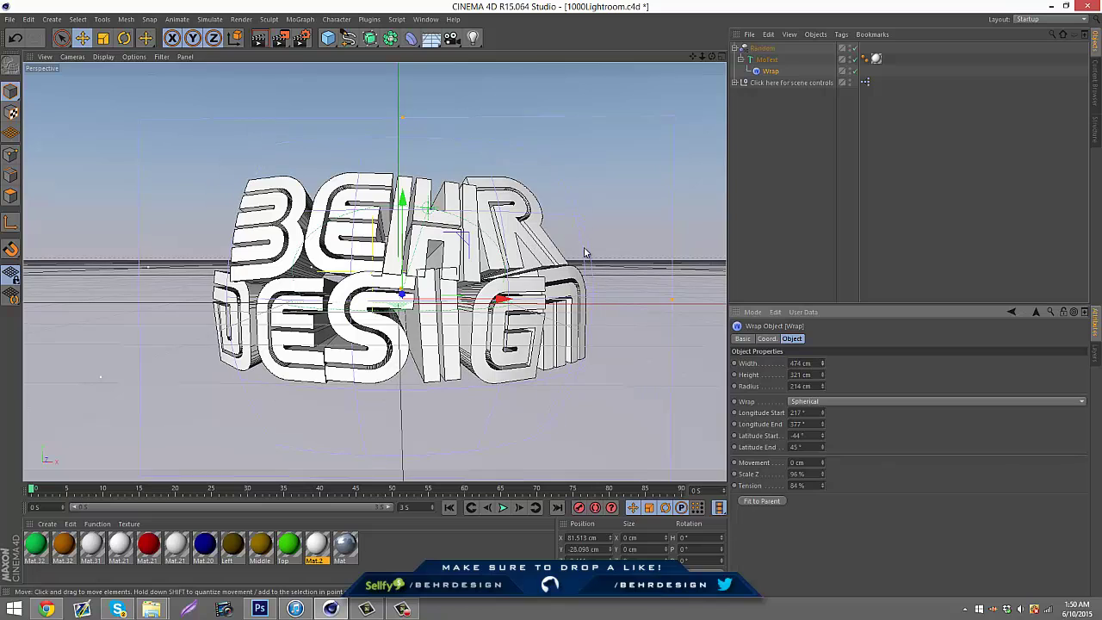
# Nudge the sky object slightly left, deselect, and render the view to preview the text
pyautogui.click(544, 239)
pyautogui.moveTo(426, 207); pyautogui.dragTo(398, 207)
pyautogui.click(850, 165)
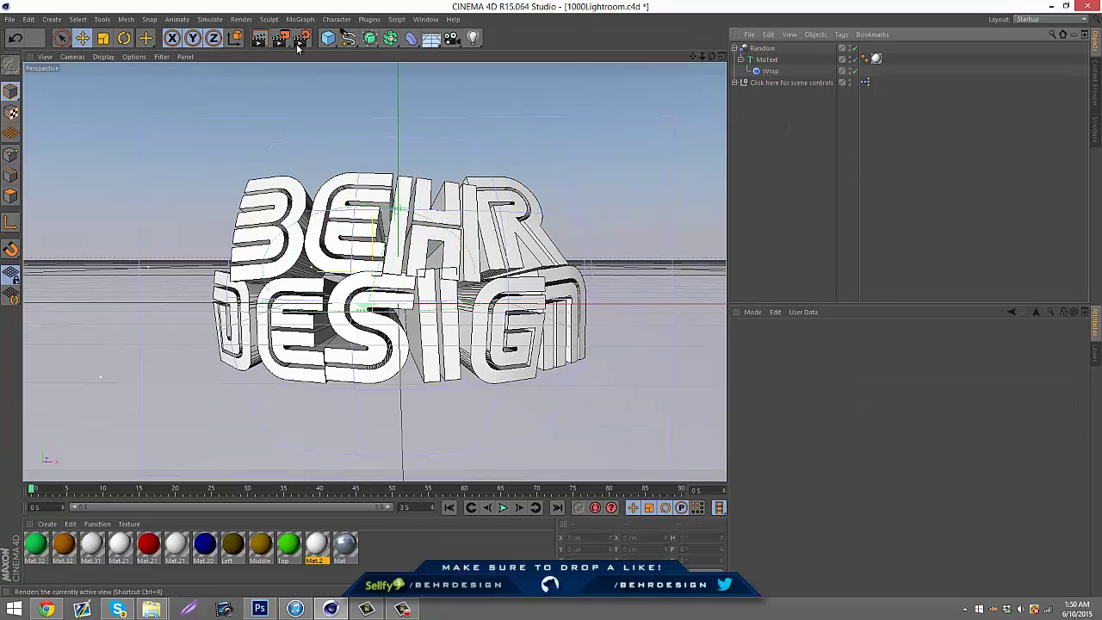
pyautogui.click(257, 40)
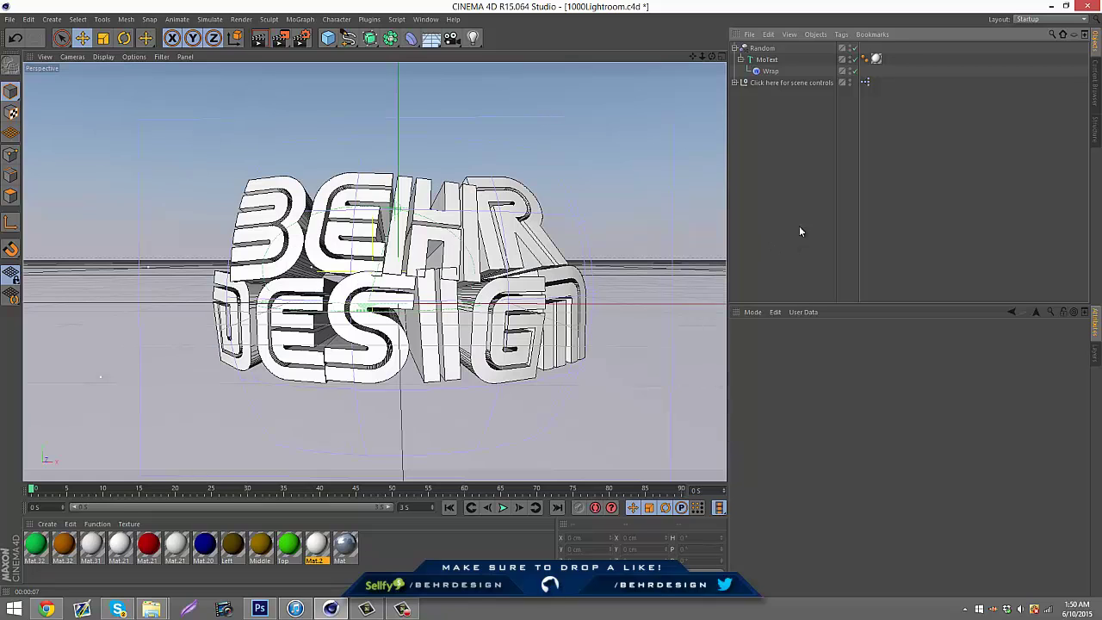
# Set the Wrap deformer's width to 487 cm and height to 318 cm
pyautogui.click(793, 71)
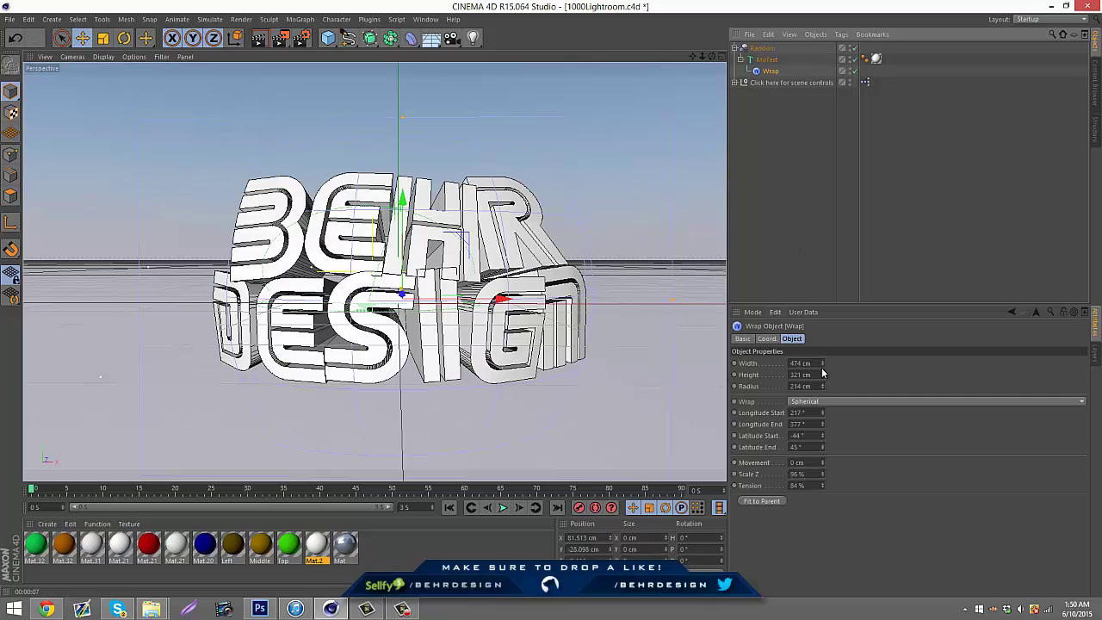
pyautogui.moveTo(821, 363); pyautogui.dragTo(826, 366)
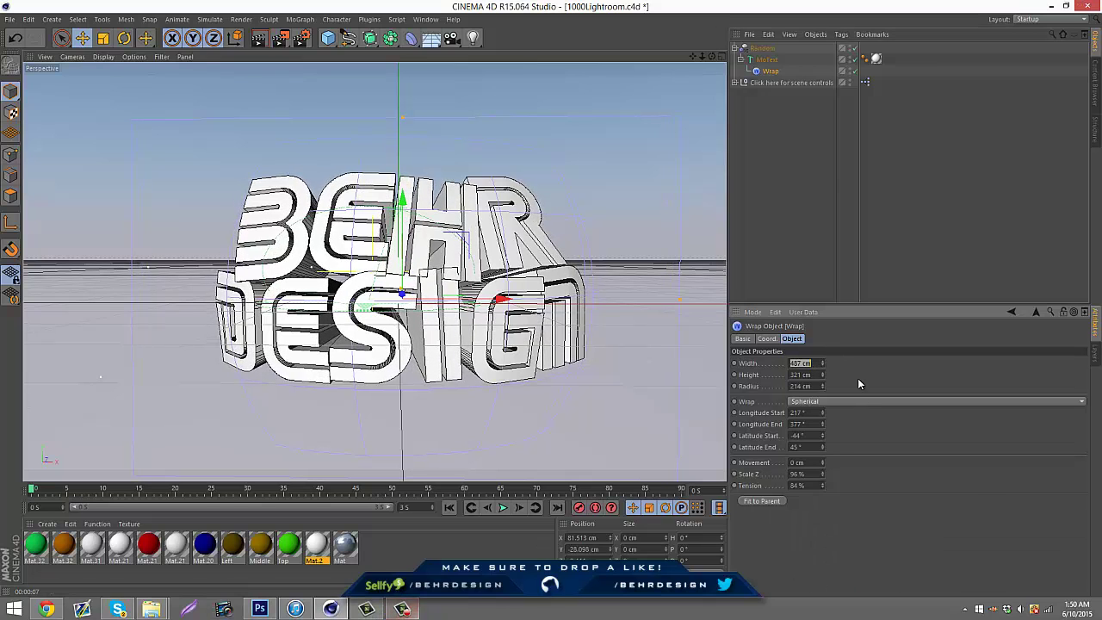
pyautogui.moveTo(824, 376); pyautogui.dragTo(825, 377)
# Close the deformer list unused and return the Wrap deformer under the MoText, then deselect all
pyautogui.click(411, 38)
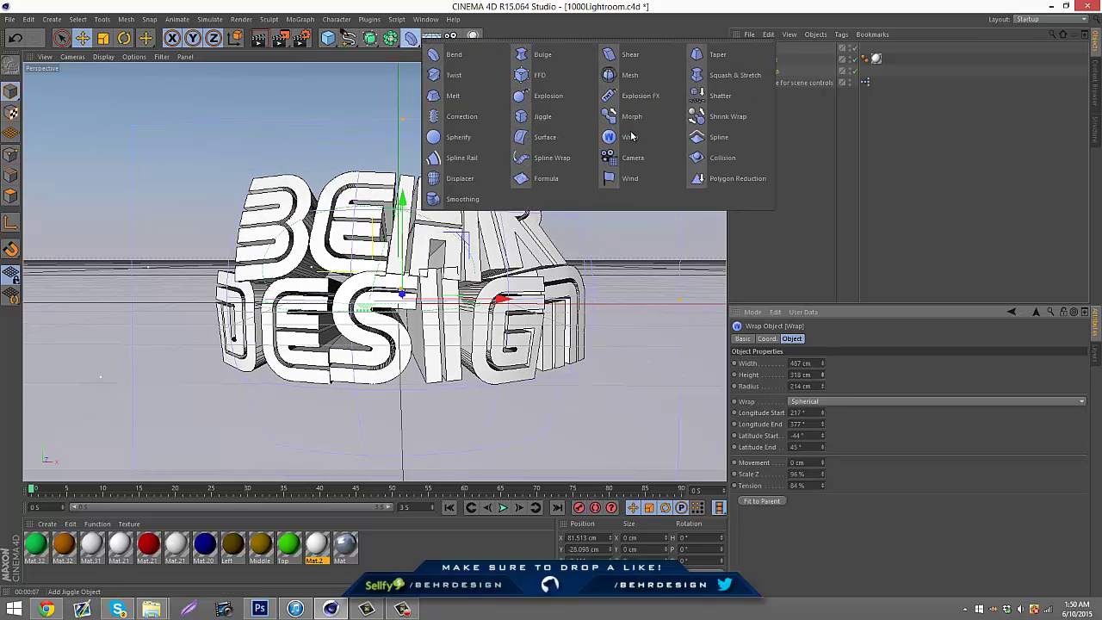
pyautogui.click(881, 154)
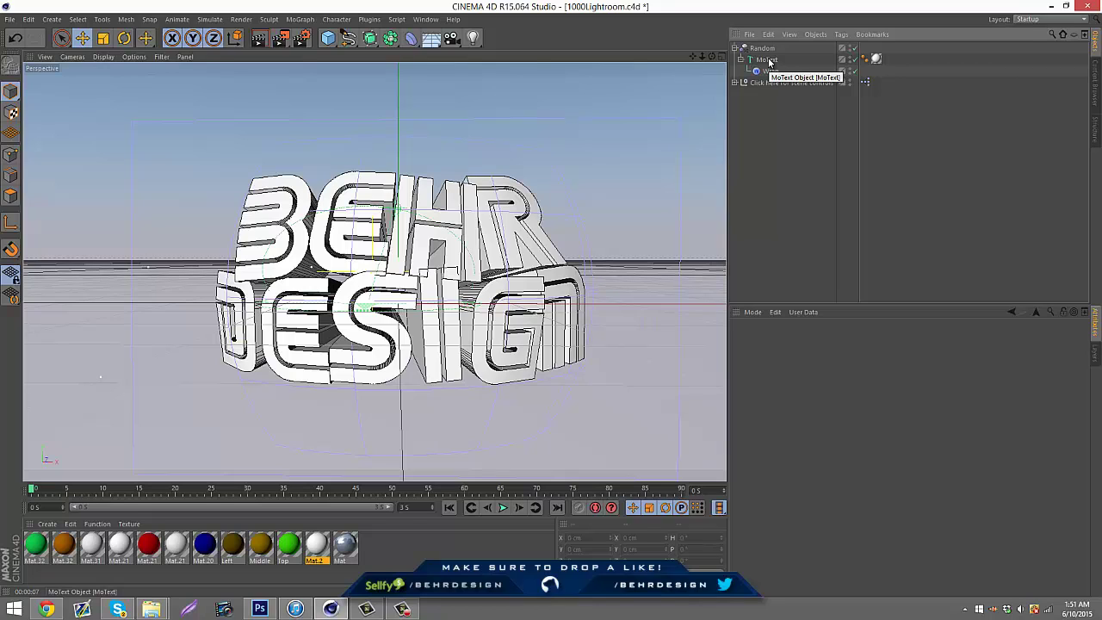
pyautogui.moveTo(768, 71); pyautogui.dragTo(760, 49)
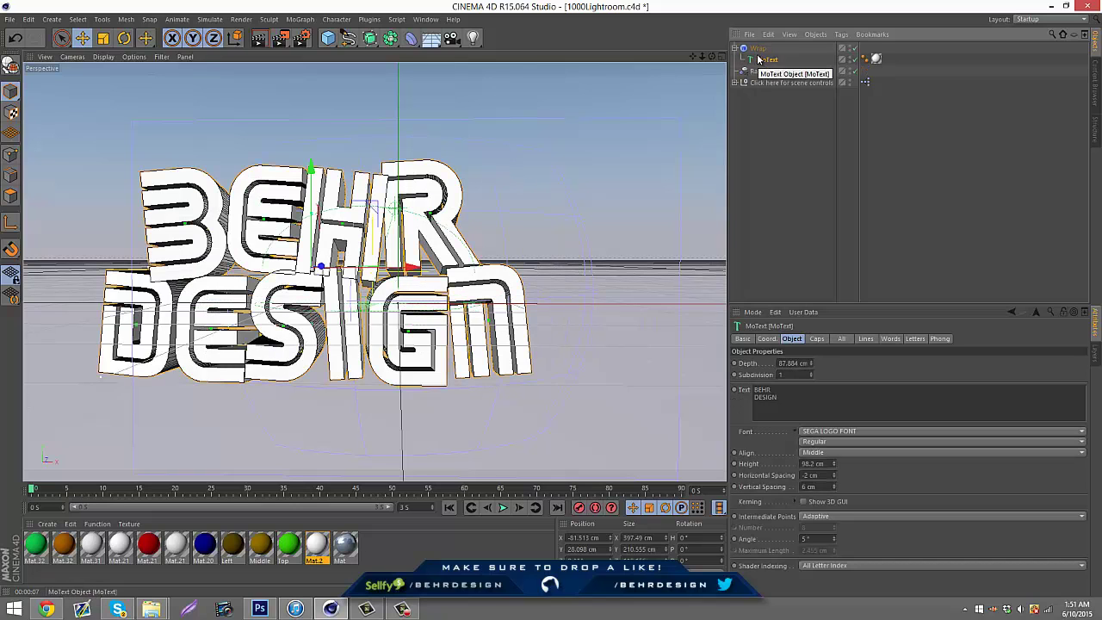
pyautogui.moveTo(759, 54)
pyautogui.mouseDown()
pyautogui.moveTo(763, 80)
pyautogui.moveTo(759, 60)
pyautogui.mouseUp()
pyautogui.click(810, 216)
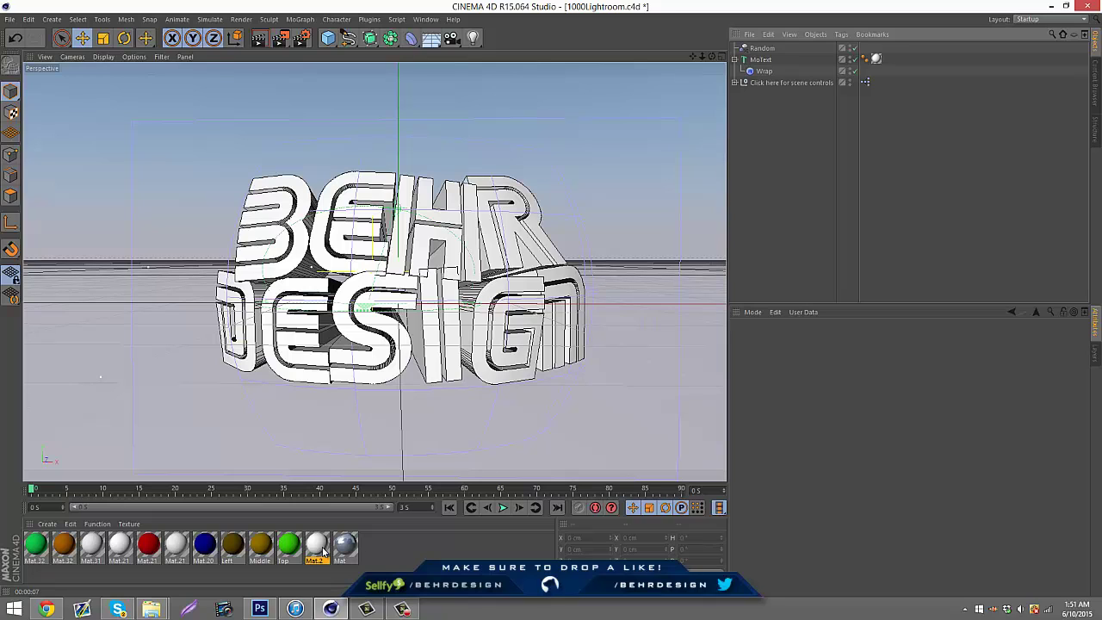
pyautogui.moveTo(287, 614)
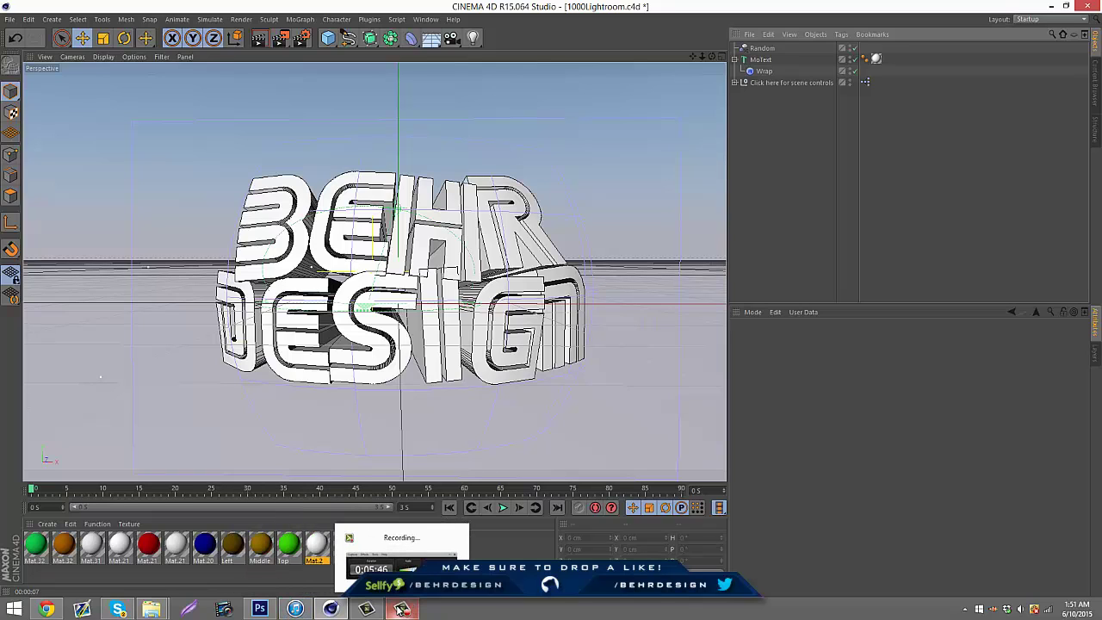
pyautogui.click(401, 610)
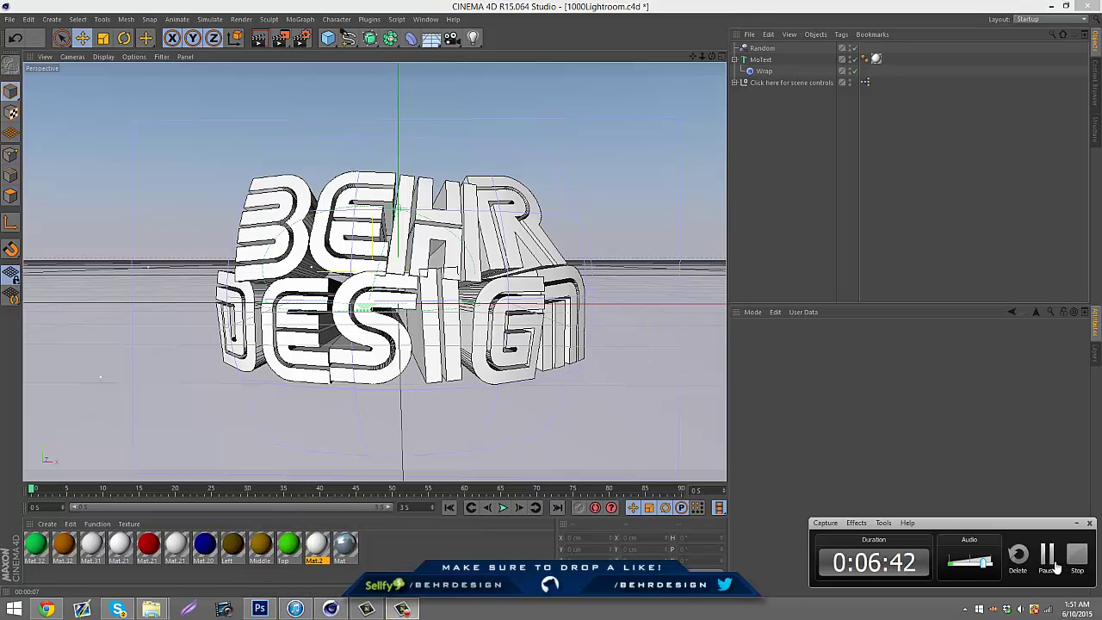